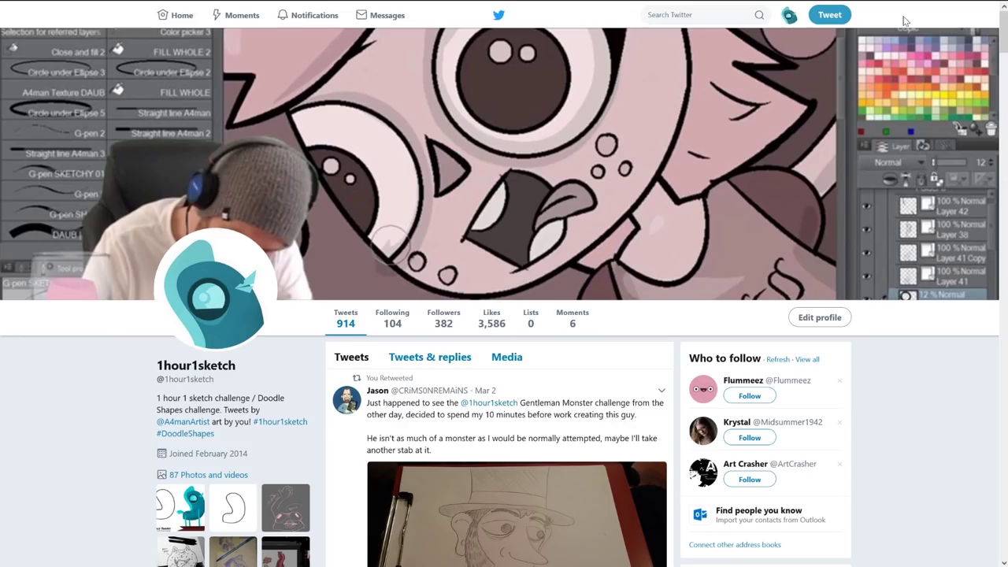
# Step: Compose and publish a new tweet reading "Hi there!"
pyautogui.click(832, 16)
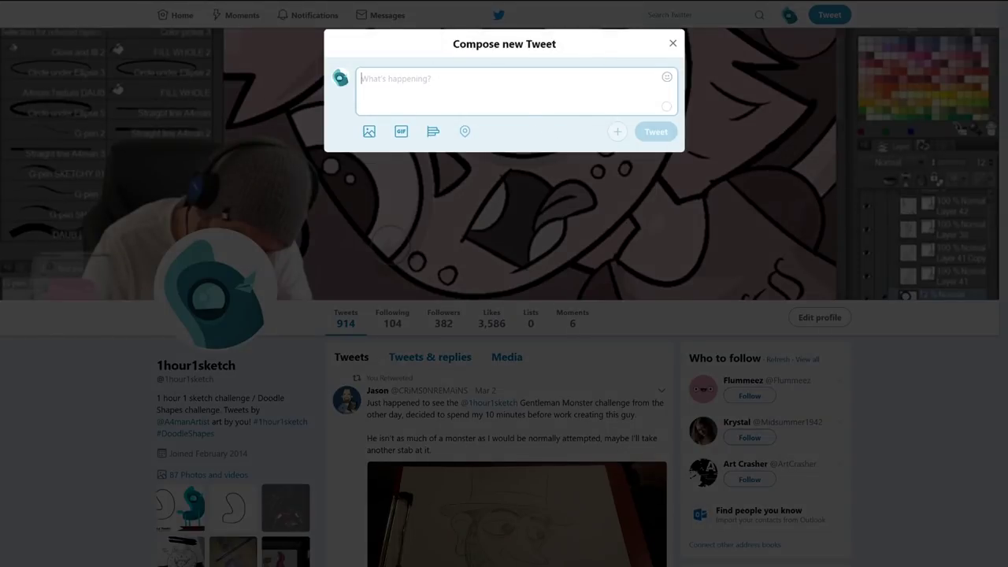
pyautogui.write('Hi there!')
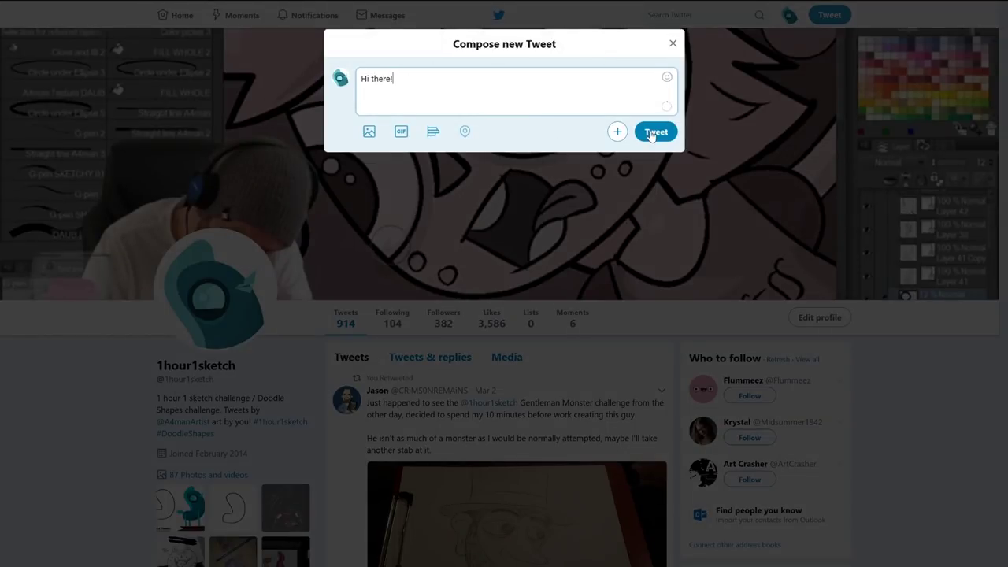
pyautogui.click(651, 133)
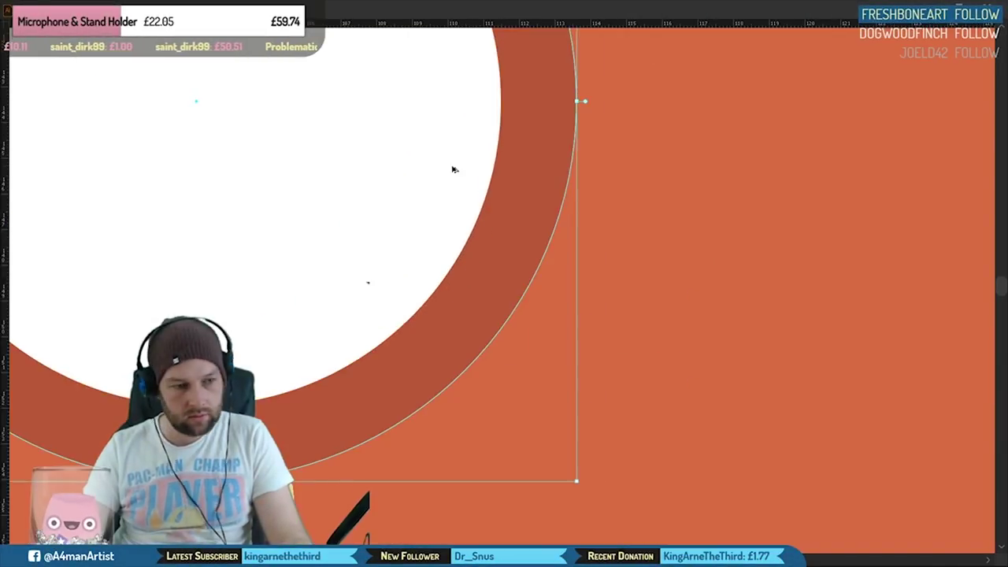
# Step: Fill the inner circle of the creature's eye with yellow #E5DA51
pyautogui.scroll(-1, 455, 171)
pyautogui.moveTo(472, 139); pyautogui.dragTo(520, 227)
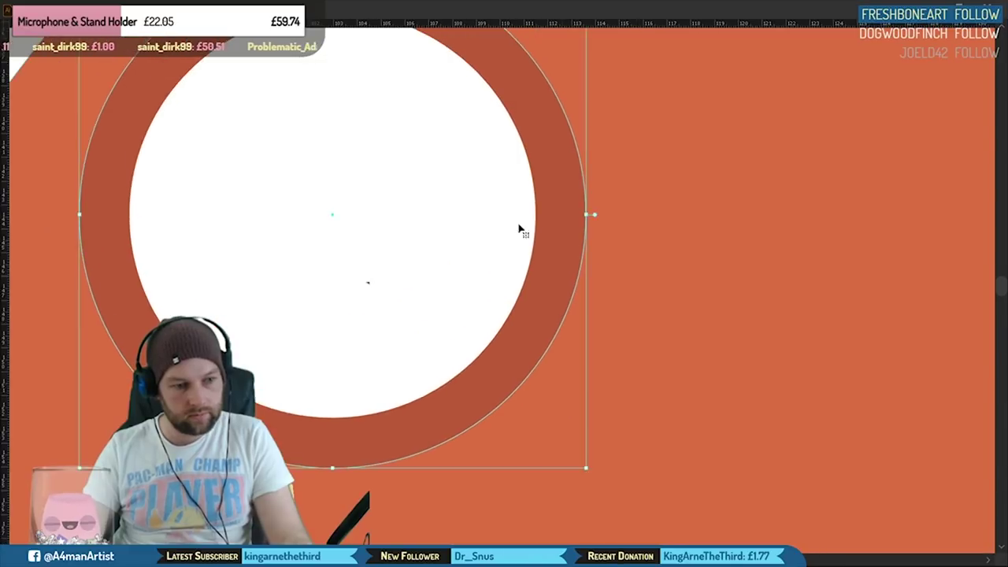
pyautogui.scroll(-1, 502, 235)
pyautogui.scroll(-5, 502, 236)
pyautogui.moveTo(430, 241); pyautogui.dragTo(516, 286)
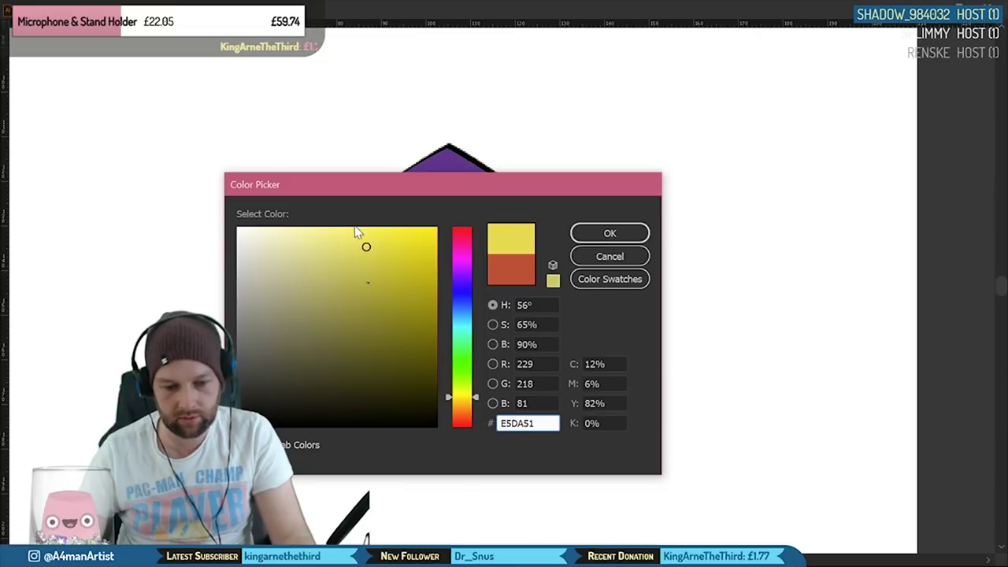
pyautogui.scroll(-5, 788, 169)
pyautogui.scroll(6, 788, 188)
pyautogui.moveTo(667, 142); pyautogui.dragTo(797, 129)
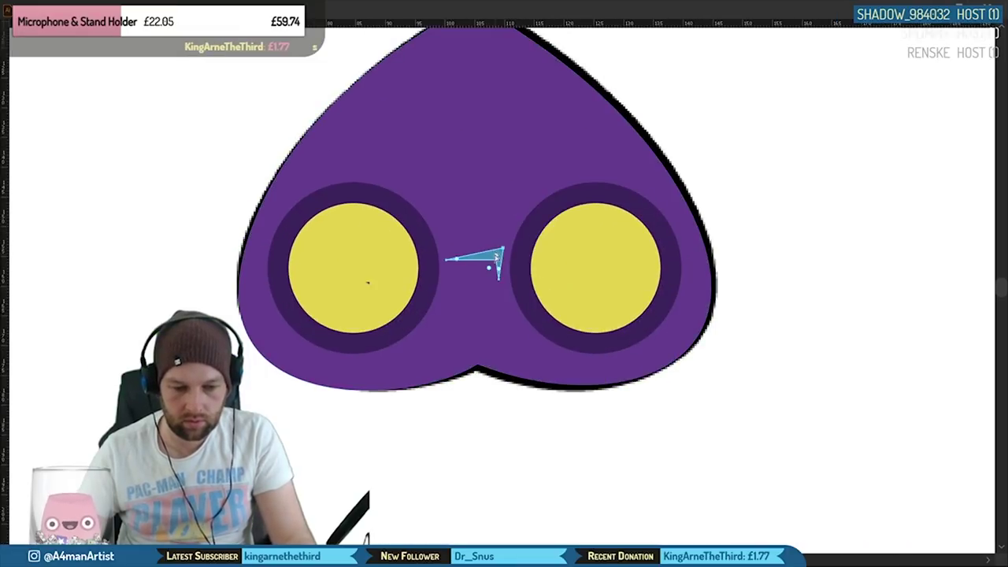
# Step: Sample the body's purple for the small beak shape between the eyes and darken that fill to #4E2972
pyautogui.press('i')
pyautogui.click(451, 156)
pyautogui.press('a')
pyautogui.doubleClick(311, 211)
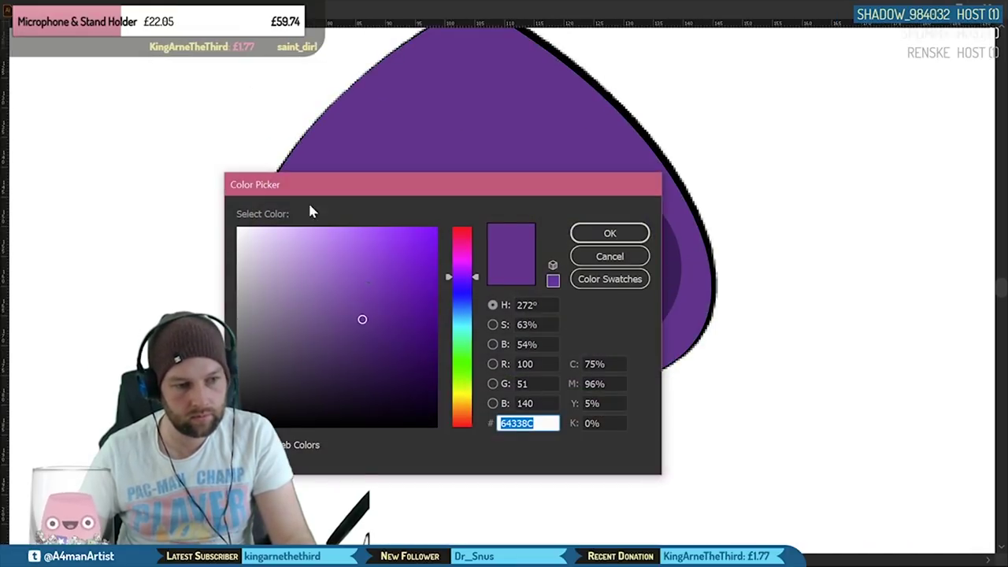
pyautogui.click(366, 334)
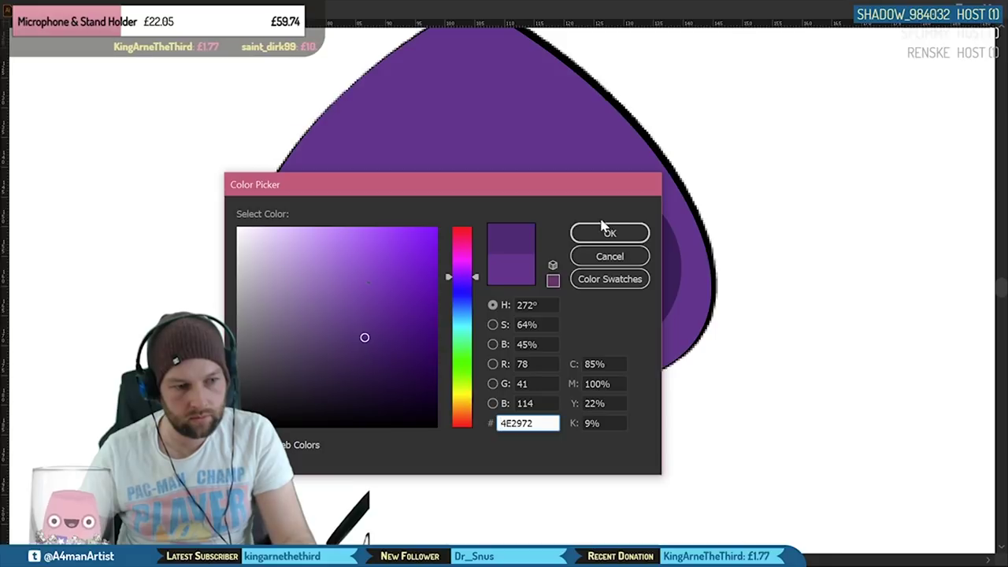
pyautogui.click(604, 228)
# Step: Draw a pupil circle centred in the left yellow eye and give it a very dark purple fill
pyautogui.moveTo(512, 198); pyautogui.dragTo(533, 220)
pyautogui.click(387, 319)
pyautogui.press('l')
pyautogui.moveTo(331, 251); pyautogui.dragTo(393, 328)
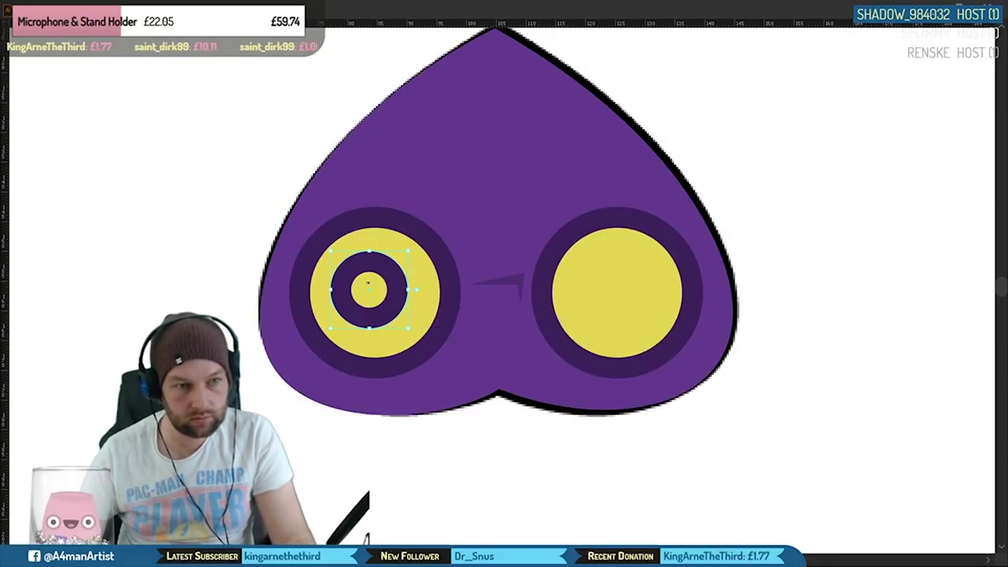
pyautogui.hotkey('ctrl', '+')
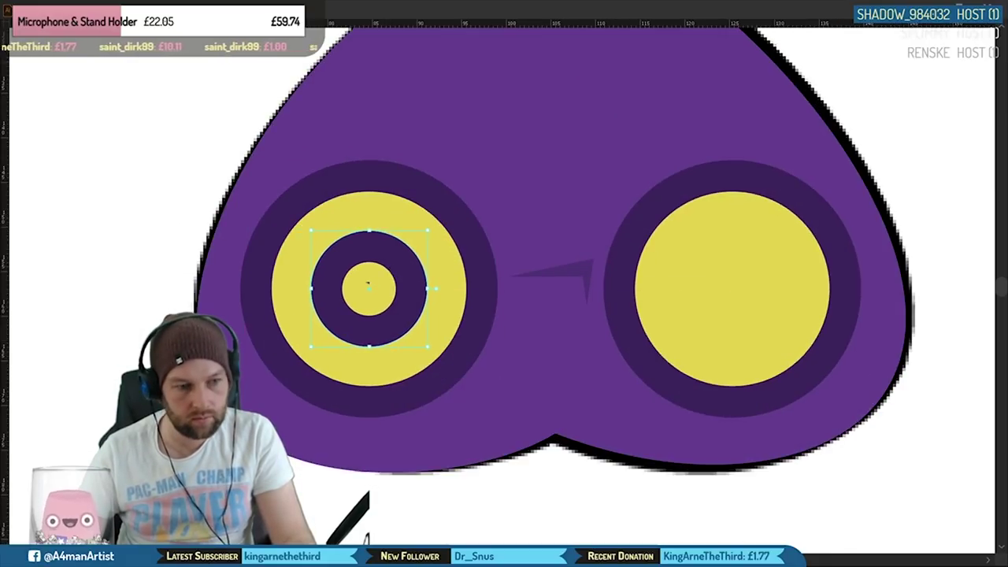
pyautogui.hotkey('shift', 'x')
pyautogui.press('/')
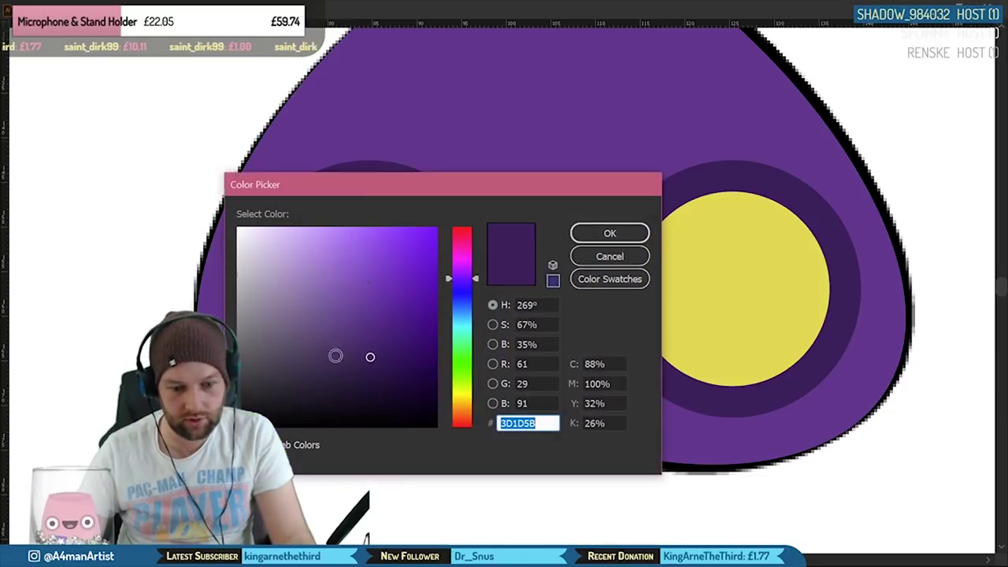
pyautogui.click(383, 389)
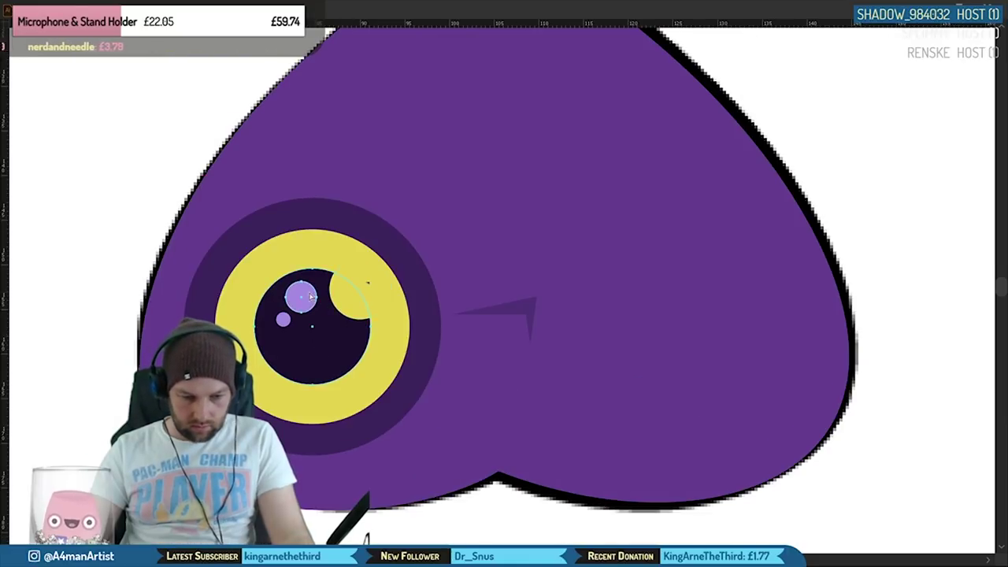
# Step: Select the left pupil together with its two lilac highlights and duplicate them onto the right eye
pyautogui.keyDown('shift'); pyautogui.click(285, 320); pyautogui.keyUp('shift')
pyautogui.keyDown('shift'); pyautogui.click(248, 279); pyautogui.keyUp('shift')
pyautogui.moveTo(377, 307); pyautogui.dragTo(739, 312)
pyautogui.scroll(-5, 896, 200)
pyautogui.moveTo(824, 226); pyautogui.dragTo(659, 256)
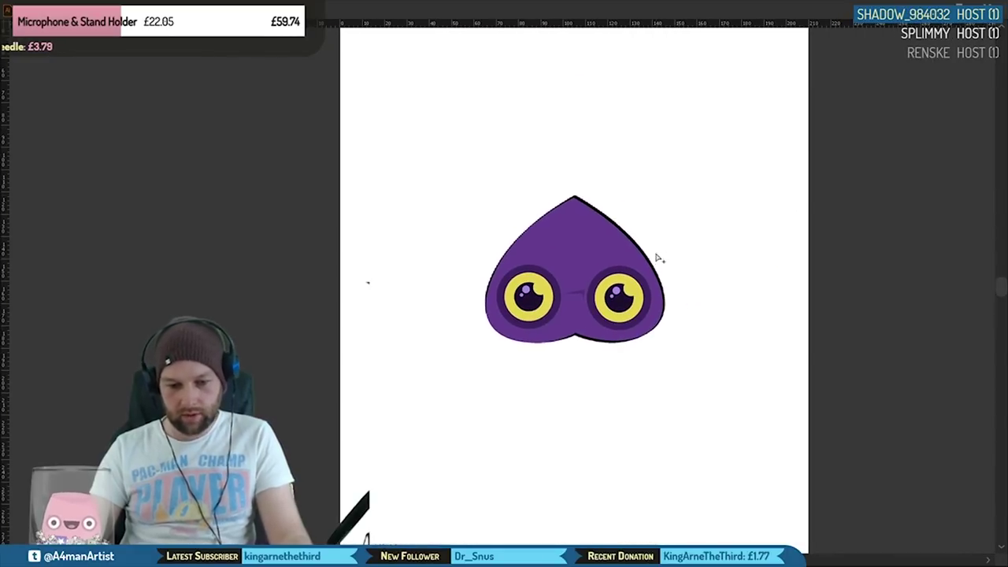
# Step: Scale down the cream tooth triangle, rotate it slightly clockwise and seat it on the left part of the beak shape
pyautogui.scroll(3, 659, 257)
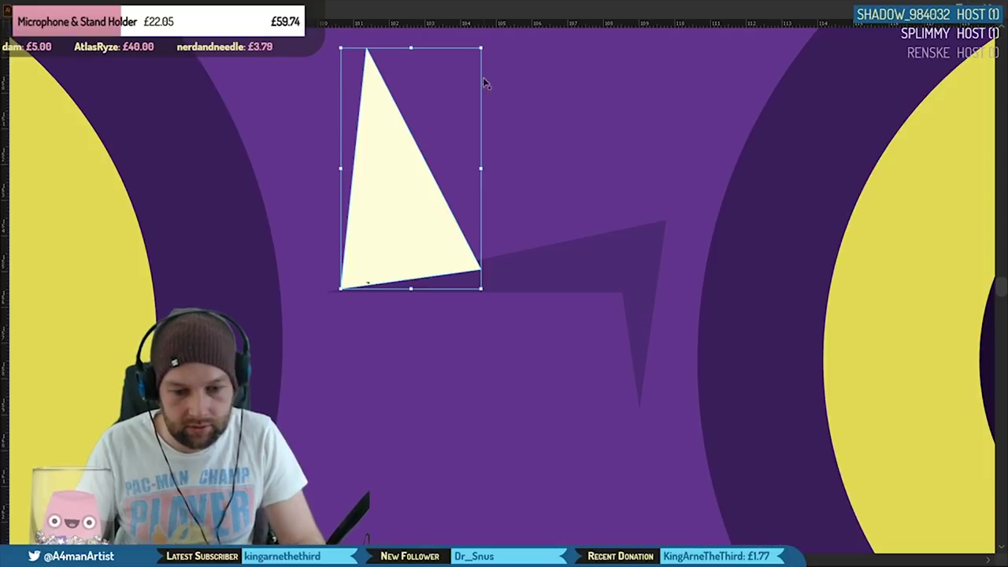
pyautogui.moveTo(481, 48); pyautogui.dragTo(450, 101)
pyautogui.moveTo(376, 200); pyautogui.dragTo(383, 196)
pyautogui.moveTo(462, 284); pyautogui.dragTo(456, 291)
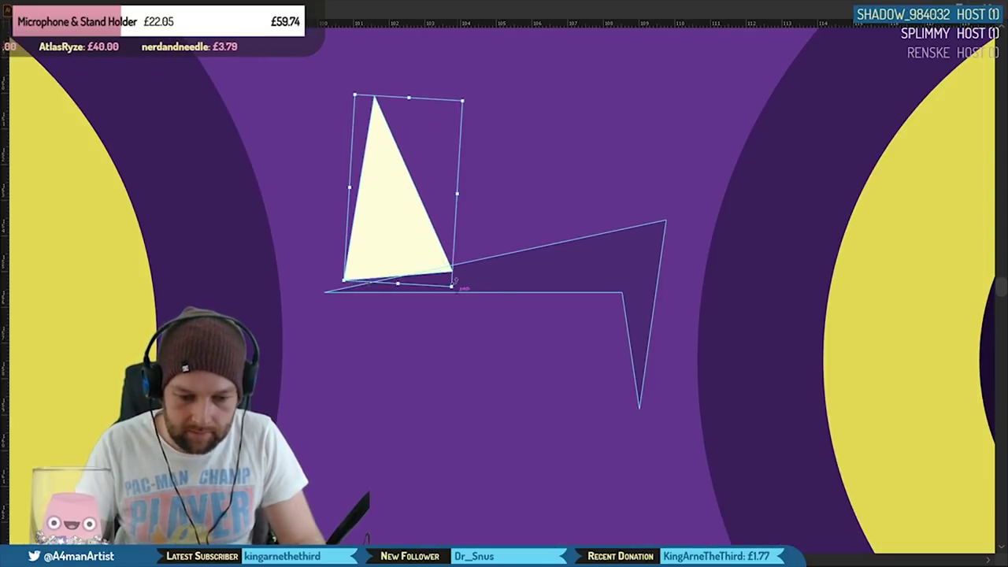
# Step: Draw a separate second cream tooth triangle on the right part of the beak shape instead of a copied one
pyautogui.moveTo(383, 234); pyautogui.dragTo(580, 200)
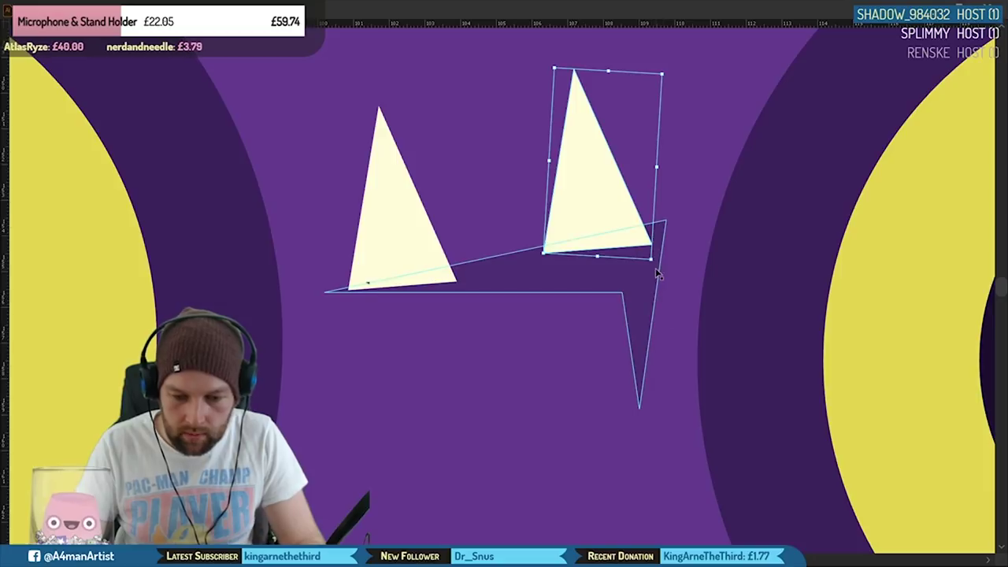
pyautogui.press('Delete')
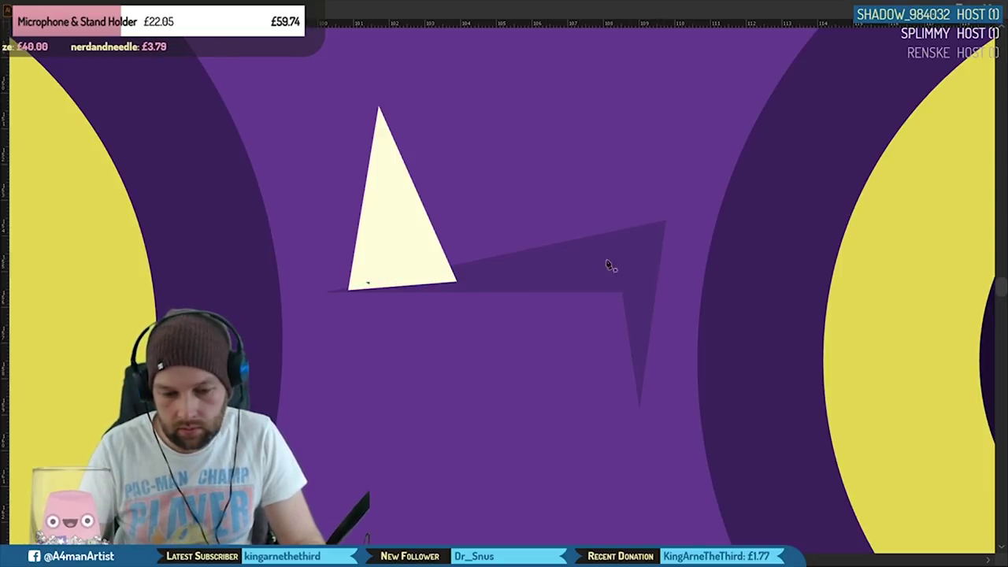
pyautogui.click(561, 94)
pyautogui.click(657, 236)
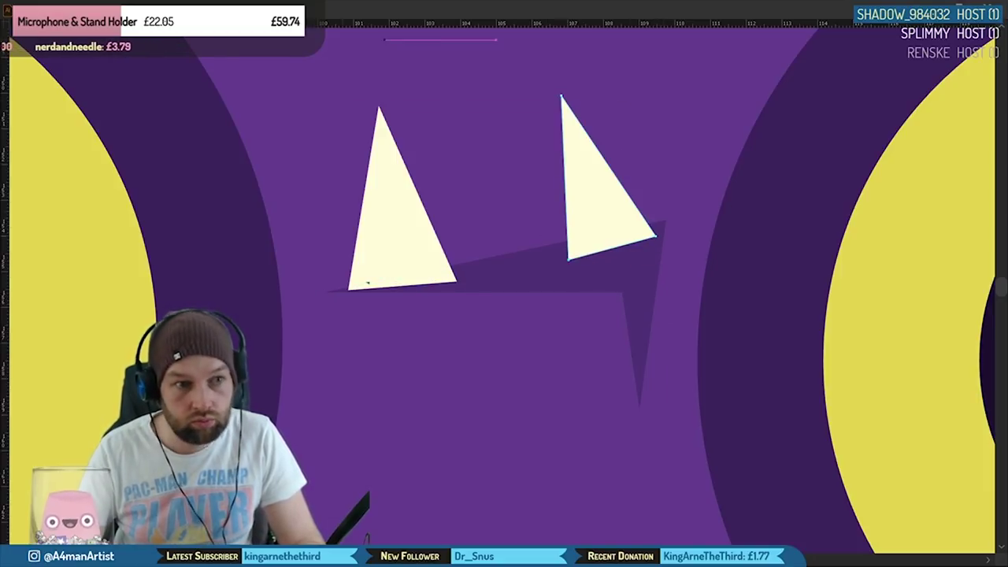
# Step: Rework the mouth shape beneath the two teeth into a simple lighter purple wedge
pyautogui.hotkey('ctrl', '0')
pyautogui.scroll(10, 621, 324)
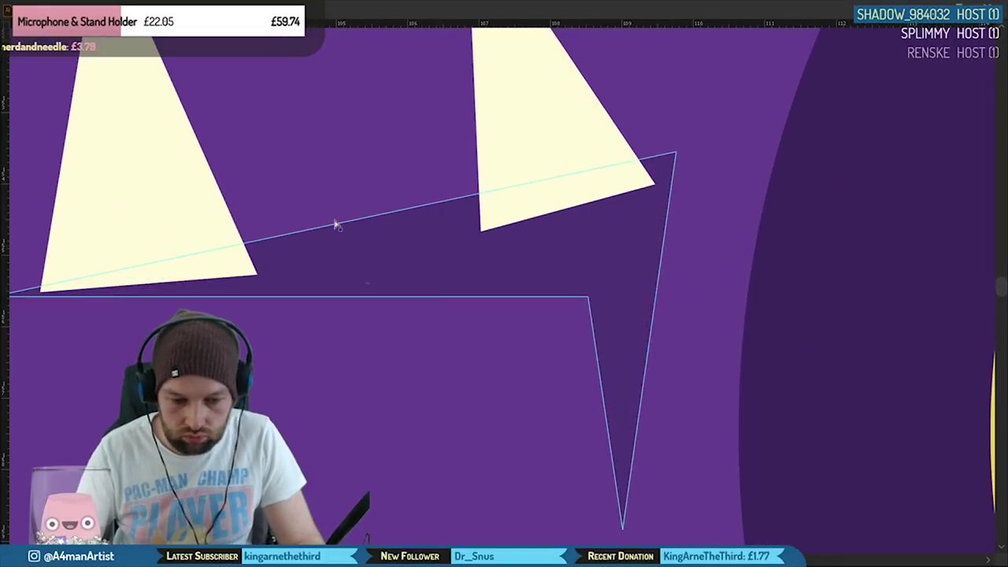
pyautogui.moveTo(311, 146); pyautogui.dragTo(507, 311)
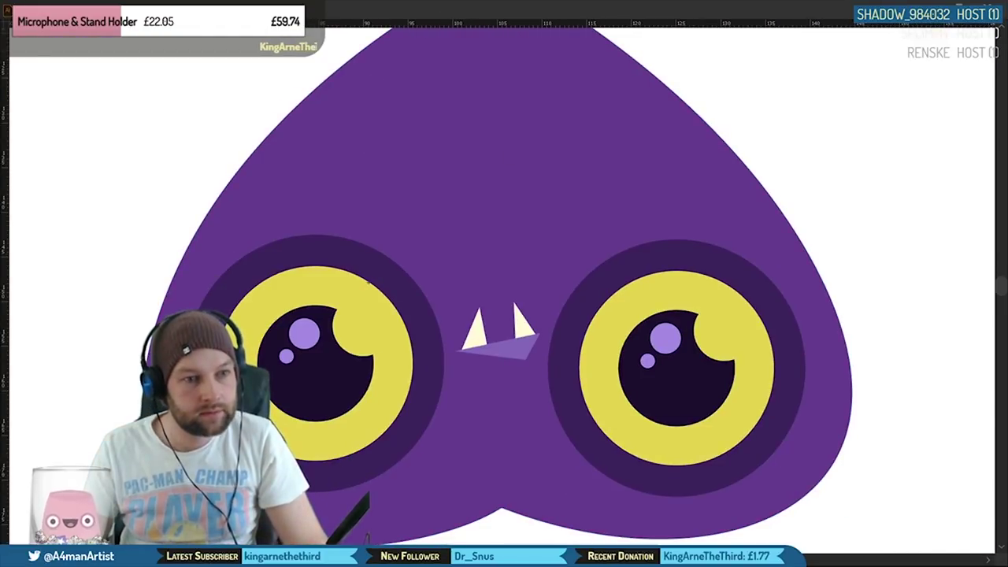
# Step: Draw a pointed head-marking shape with the Pen tool, with two curves meeting between the eyes and a peak above the head
pyautogui.click(239, 116)
pyautogui.moveTo(497, 232); pyautogui.dragTo(533, 345)
pyautogui.click(498, 232)
pyautogui.moveTo(733, 94); pyautogui.dragTo(847, 211)
pyautogui.scroll(2, 698, 152)
pyautogui.hscroll(-2, 698, 153)
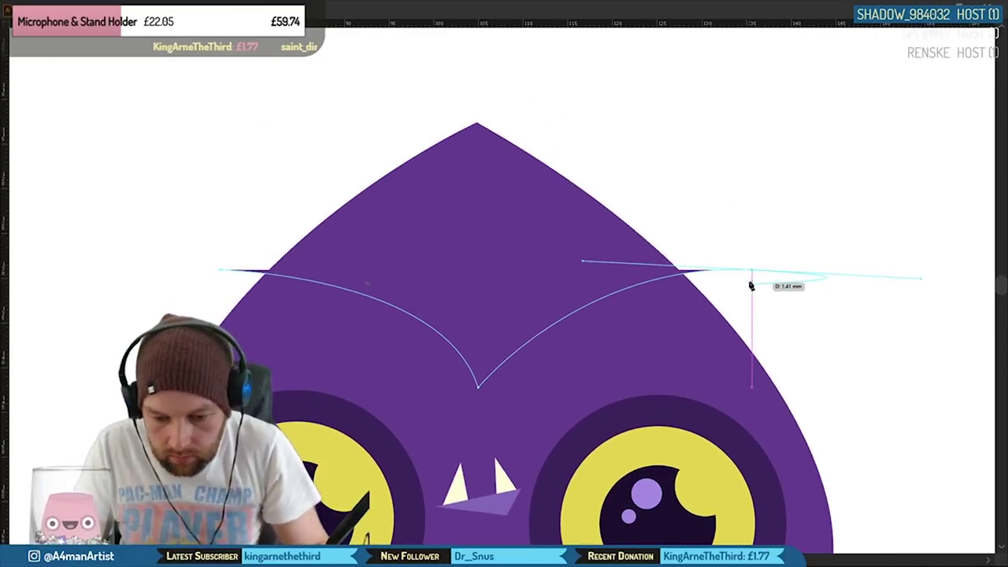
pyautogui.click(754, 272)
pyautogui.click(477, 88)
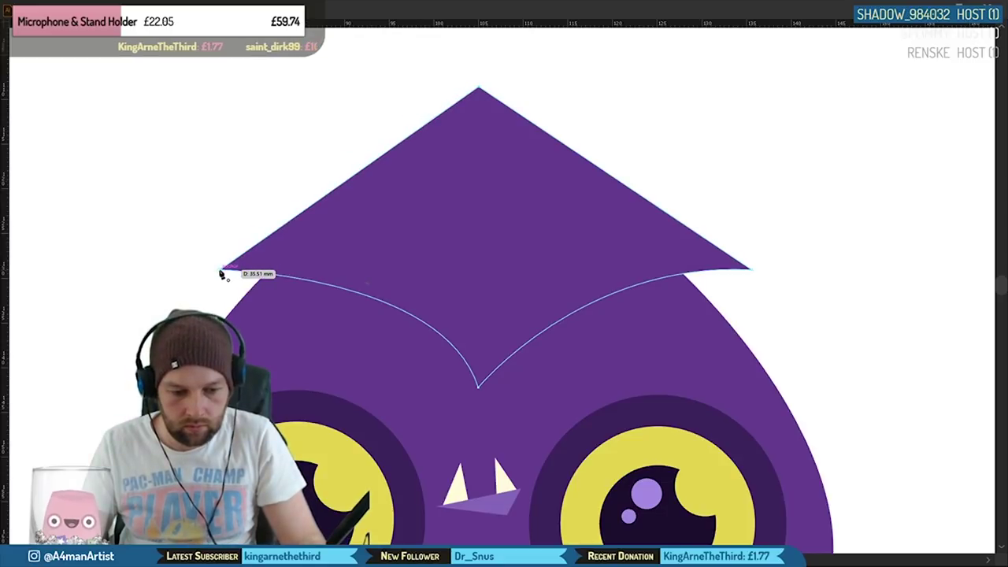
# Step: Darken the fill of the head-marking shape to #4C2670
pyautogui.moveTo(800, 359); pyautogui.dragTo(725, 241)
pyautogui.click(369, 339)
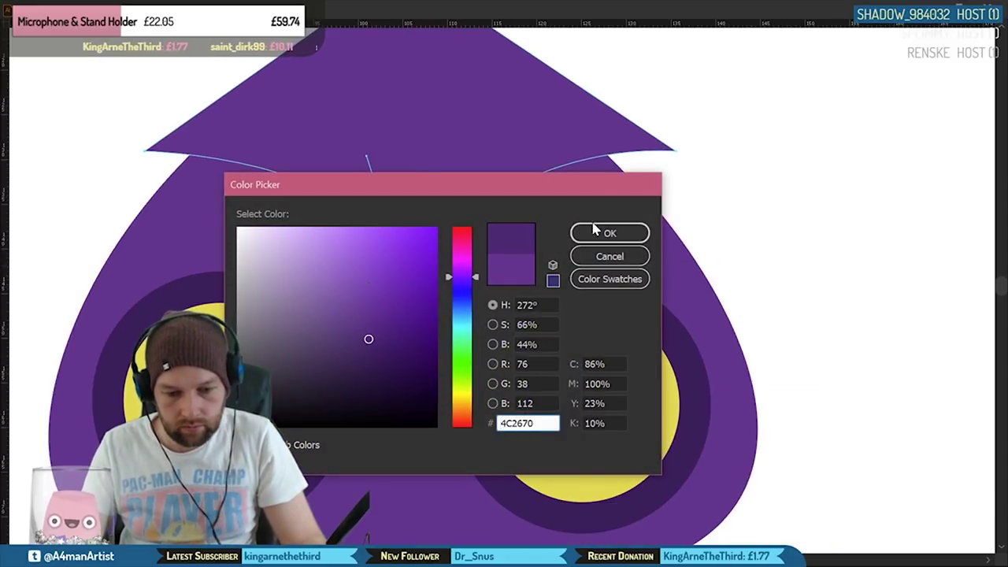
pyautogui.click(596, 230)
# Step: Place another small purple circle beside the body's left edge, above the existing one
pyautogui.scroll(-3, 367, 284)
pyautogui.hscroll(-2, 367, 284)
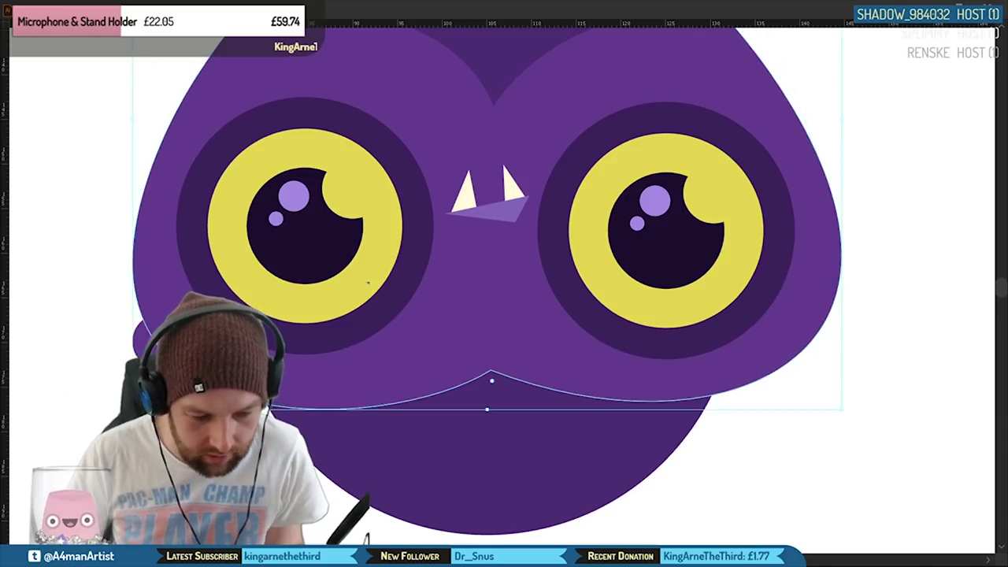
pyautogui.moveTo(111, 291); pyautogui.dragTo(104, 288)
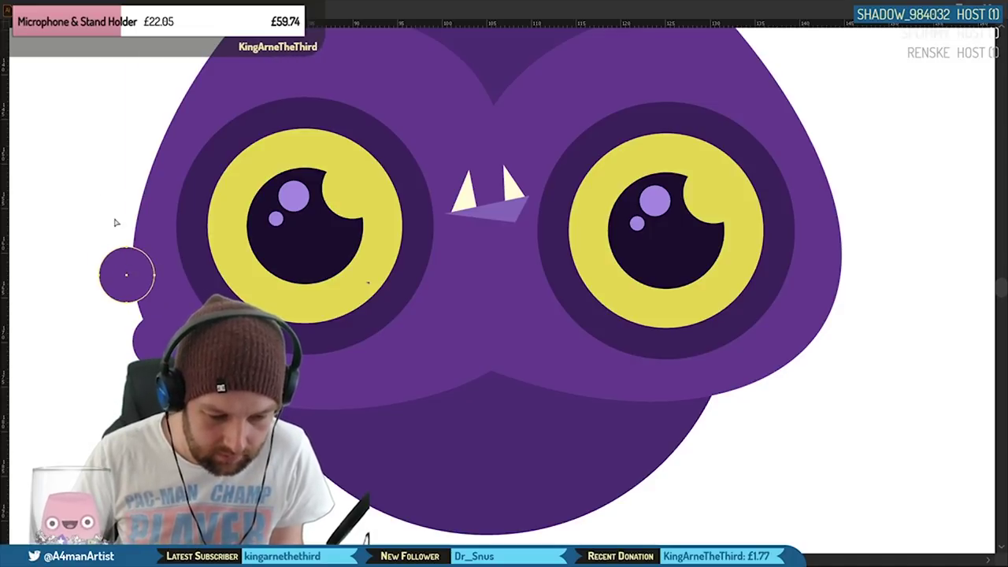
# Step: Select the three small purple circles on the body's left edge and duplicate them to the right side
pyautogui.hotkey('ctrl', '-')
pyautogui.click(141, 318)
pyautogui.keyDown('shift'); pyautogui.click(93, 297); pyautogui.keyUp('shift')
pyautogui.moveTo(144, 337); pyautogui.dragTo(579, 341)
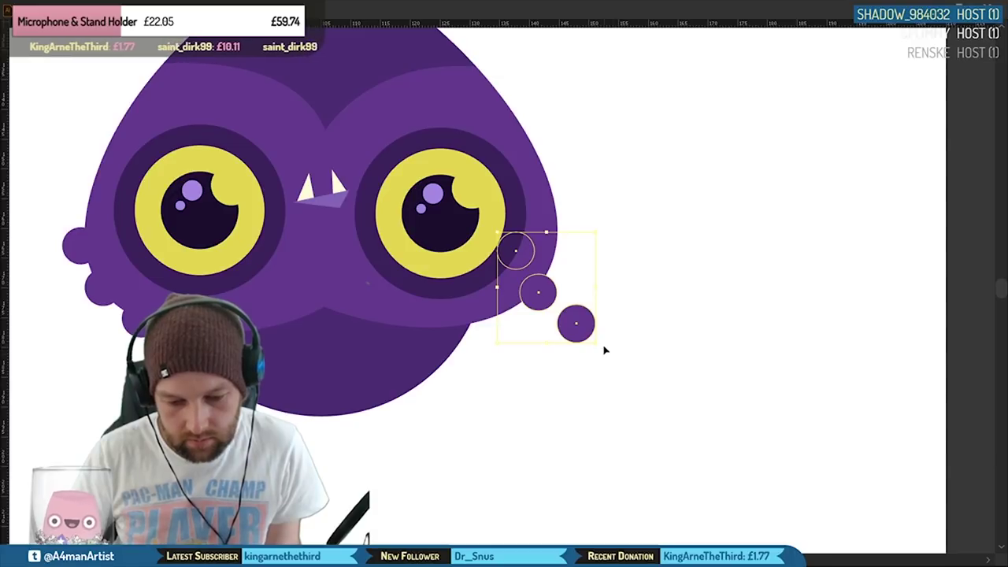
# Step: Rotate the three copied circles and position them to follow the body's lower right edge
pyautogui.moveTo(600, 347); pyautogui.dragTo(611, 181)
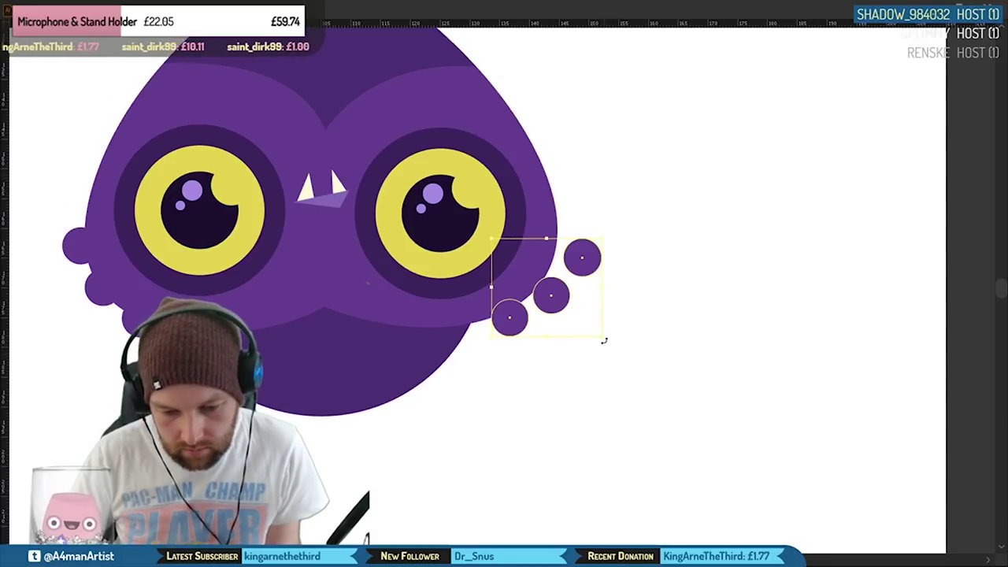
pyautogui.moveTo(604, 341); pyautogui.dragTo(560, 299)
pyautogui.hotkey('ctrl', '=')
pyautogui.hotkey('ctrl', '=')
pyautogui.click(608, 315)
pyautogui.moveTo(602, 220); pyautogui.dragTo(565, 215)
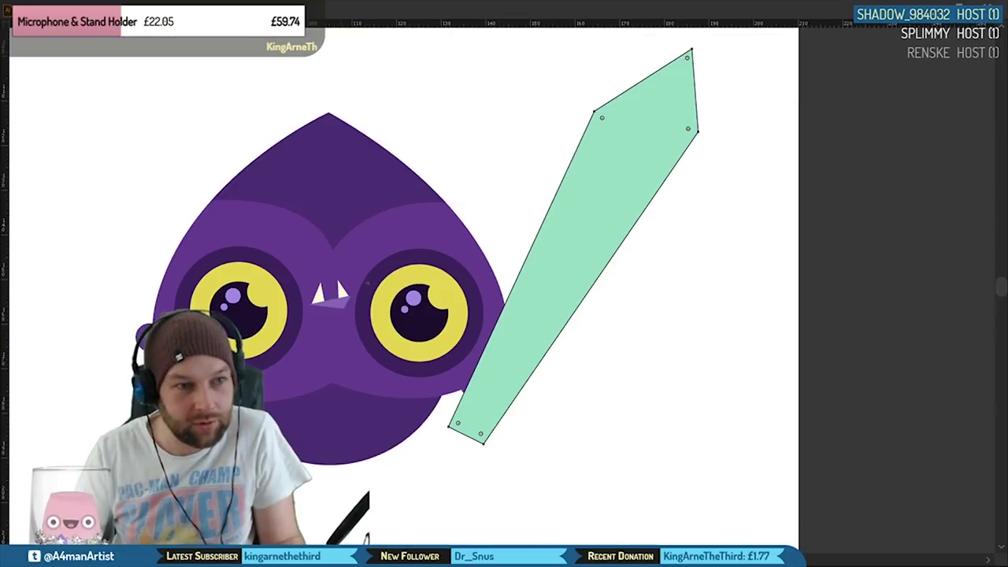
# Step: Reshape the mint-green blade by moving its tip and two upper corner points inward for a sharper, shorter point
pyautogui.click(551, 113)
pyautogui.scroll(-2, 367, 281)
pyautogui.scroll(3, 623, 263)
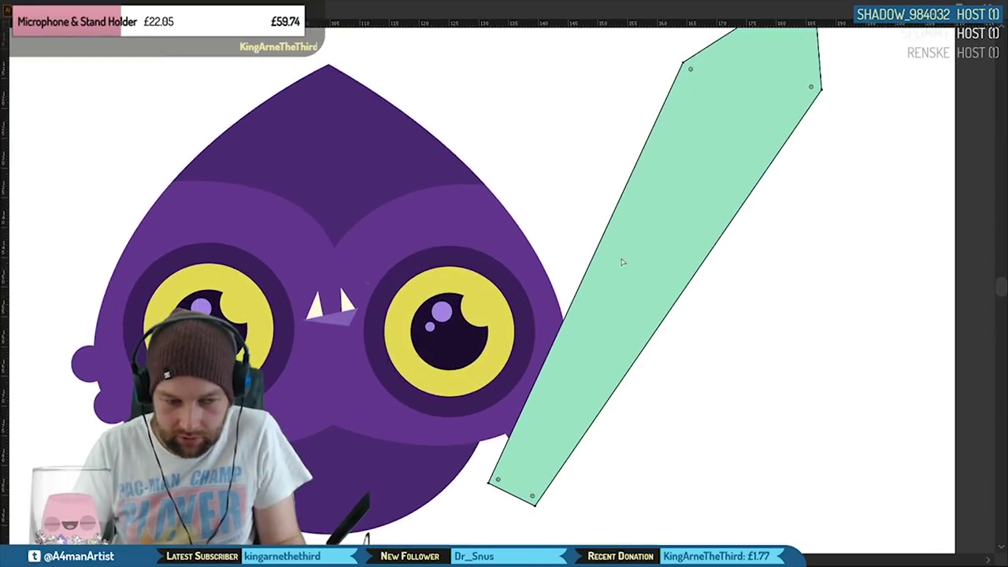
pyautogui.moveTo(772, 187); pyautogui.dragTo(716, 206)
pyautogui.moveTo(765, 110); pyautogui.dragTo(756, 133)
pyautogui.moveTo(626, 82); pyautogui.dragTo(604, 118)
pyautogui.moveTo(756, 134); pyautogui.dragTo(728, 184)
pyautogui.click(778, 174)
pyautogui.scroll(-1, 778, 174)
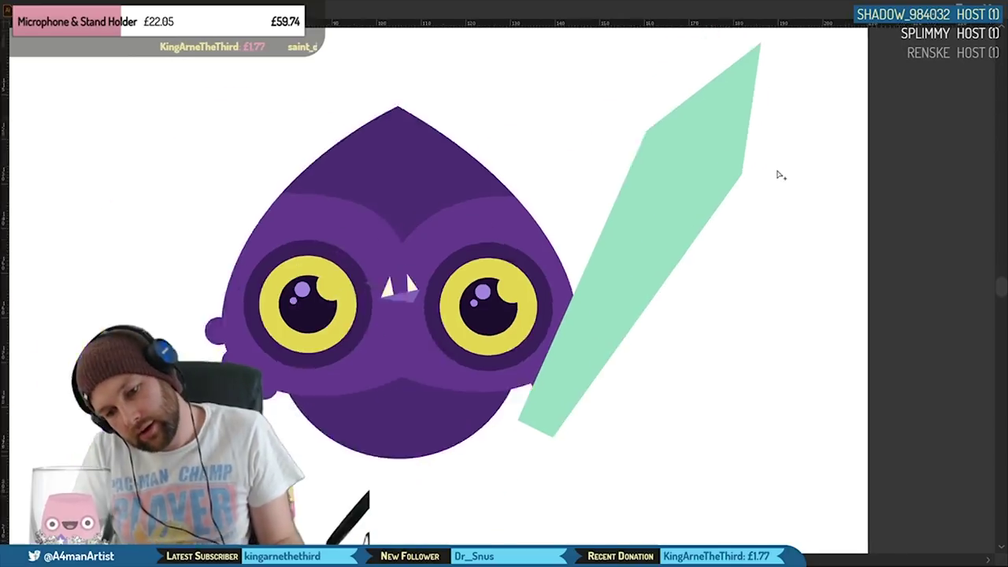
# Step: Scale the mint-green blade down to well under half its size and move it beside the body's lower right edge
pyautogui.scroll(-2, 780, 175)
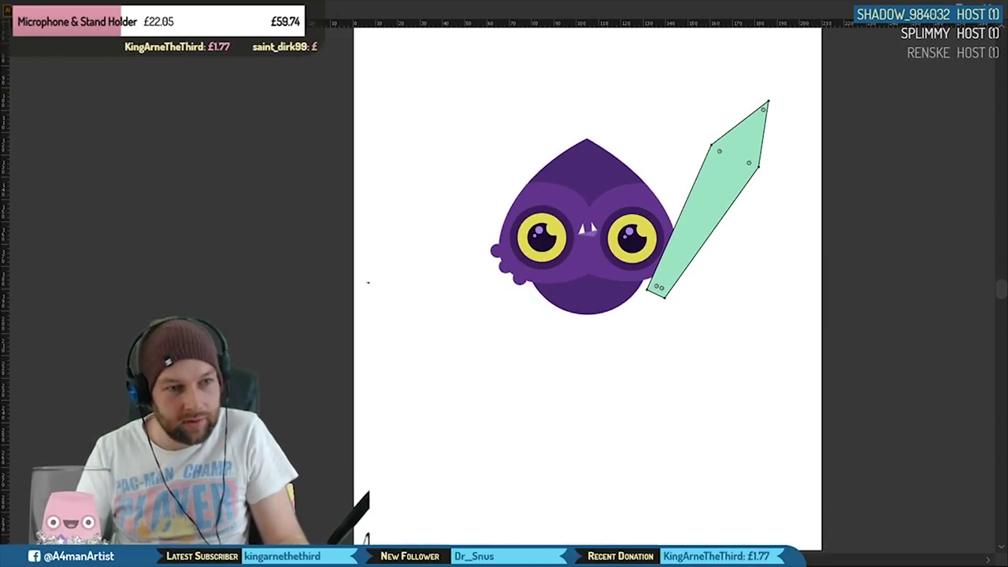
pyautogui.press('v')
pyautogui.moveTo(769, 101); pyautogui.dragTo(712, 222)
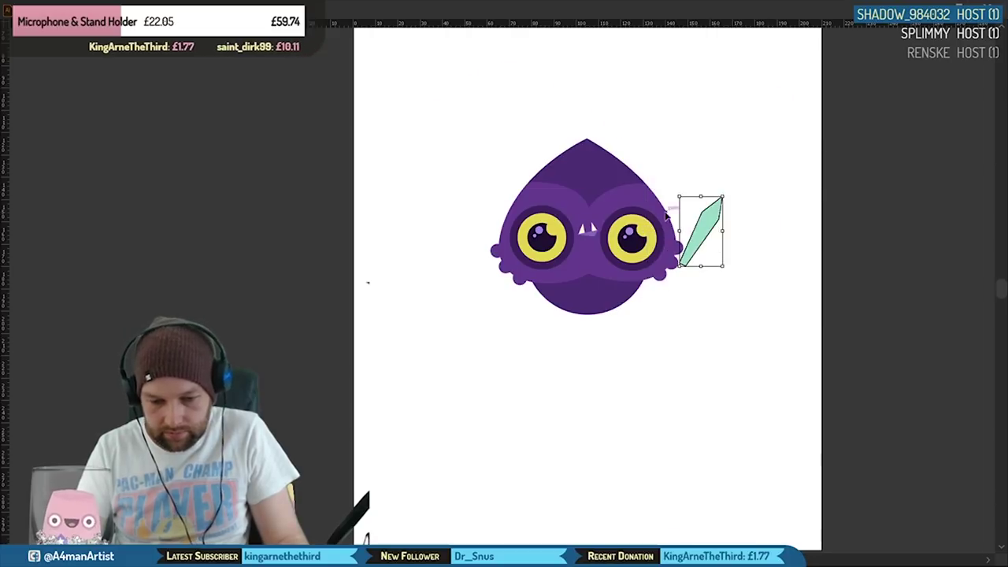
pyautogui.scroll(3, 666, 214)
pyautogui.moveTo(762, 253); pyautogui.dragTo(741, 296)
# Step: Rotate the small mint-green blade clockwise and shift it slightly away from the body's right-hand circles
pyautogui.scroll(-3, 746, 262)
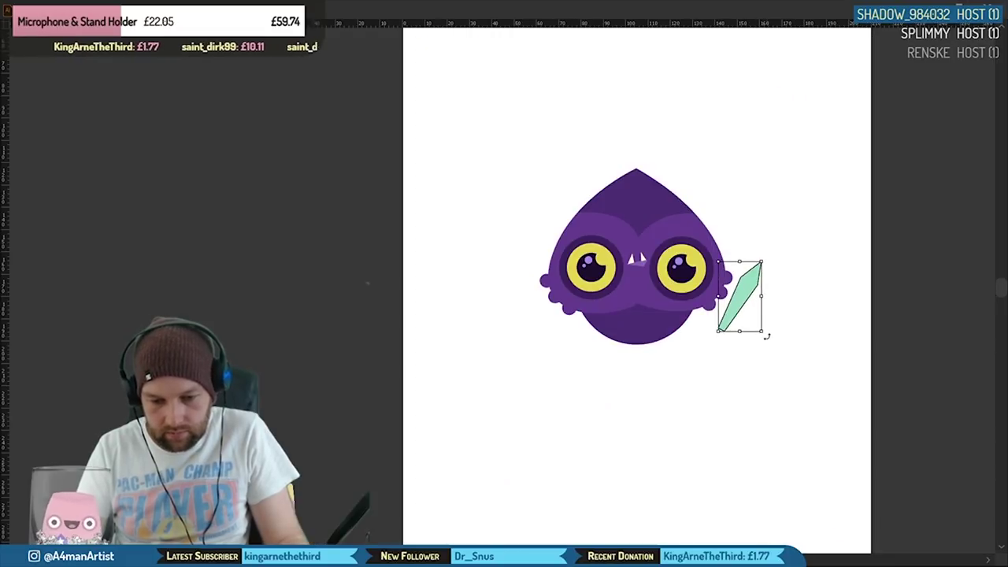
pyautogui.moveTo(768, 337); pyautogui.dragTo(756, 338)
pyautogui.moveTo(744, 295); pyautogui.dragTo(763, 329)
# Step: Draw a curved, dark purple arm from the body's lower right edge to the base of the mint-green blade
pyautogui.scroll(2, 712, 296)
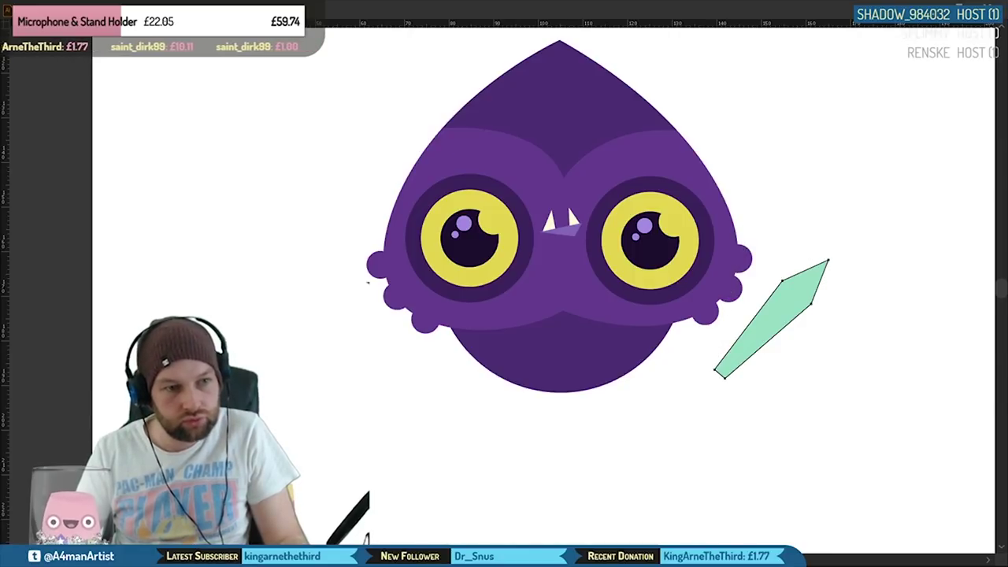
pyautogui.moveTo(734, 368)
pyautogui.mouseDown()
pyautogui.moveTo(725, 378)
pyautogui.moveTo(792, 384)
pyautogui.moveTo(727, 383)
pyautogui.moveTo(740, 357)
pyautogui.mouseUp()
pyautogui.click(739, 352)
pyautogui.moveTo(646, 288); pyautogui.dragTo(646, 260)
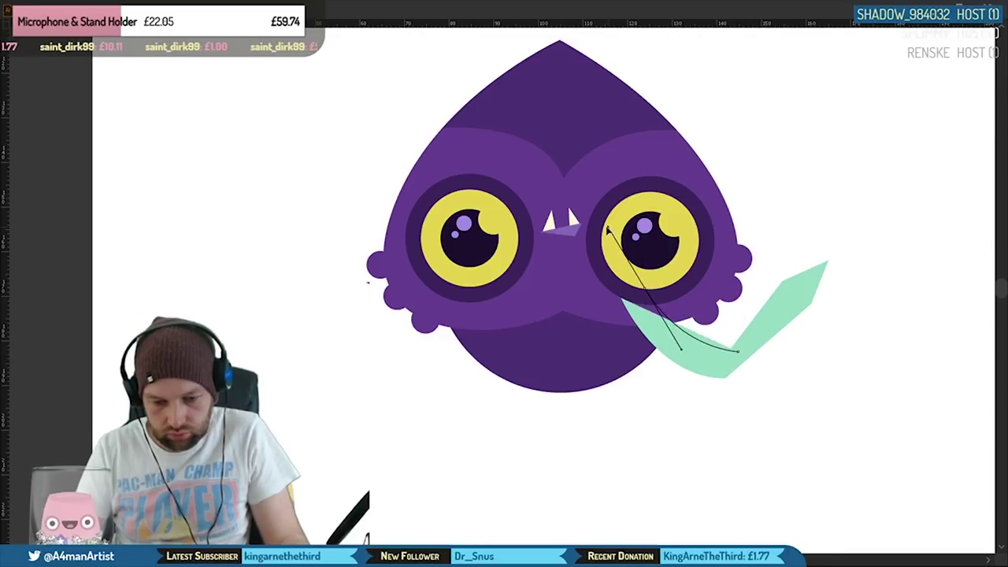
pyautogui.moveTo(608, 231); pyautogui.dragTo(607, 229)
pyautogui.click(645, 289)
# Step: Draw a rectangular crossguard across the blade's base and a flared four-point handle extending below it
pyautogui.click(529, 286)
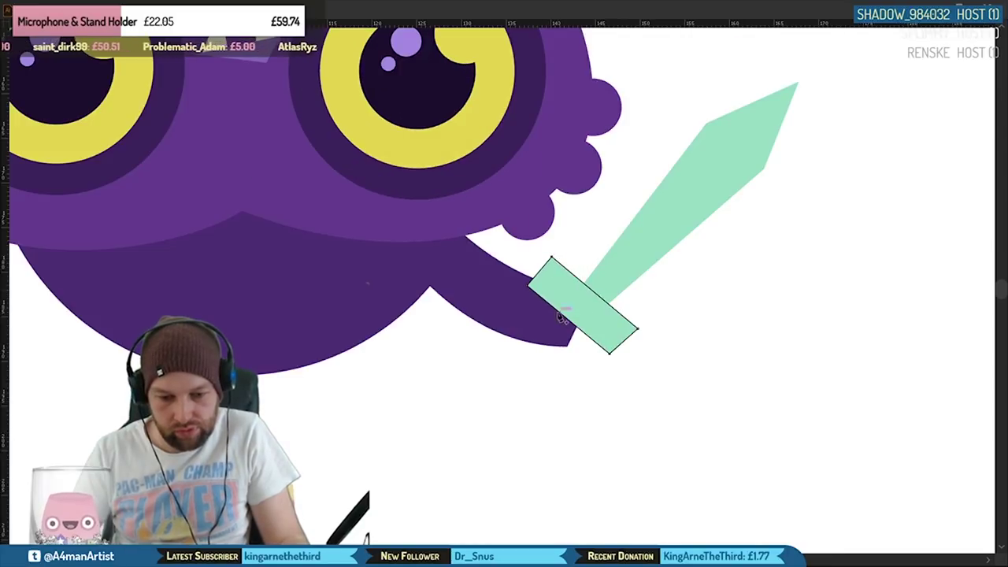
pyautogui.moveTo(565, 297)
pyautogui.mouseDown()
pyautogui.moveTo(479, 349)
pyautogui.moveTo(543, 408)
pyautogui.moveTo(596, 328)
pyautogui.moveTo(567, 300)
pyautogui.mouseUp()
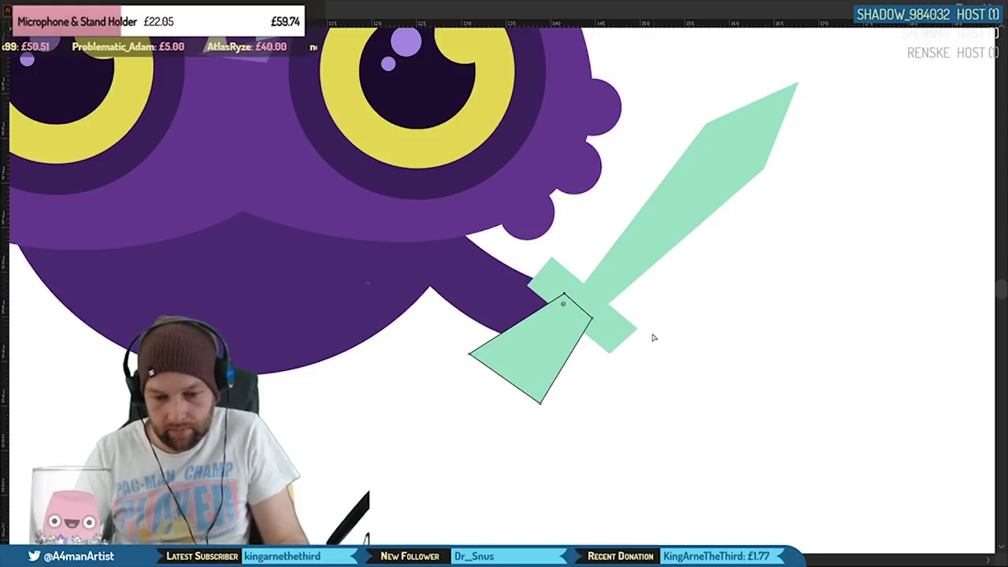
pyautogui.moveTo(611, 352); pyautogui.dragTo(654, 336)
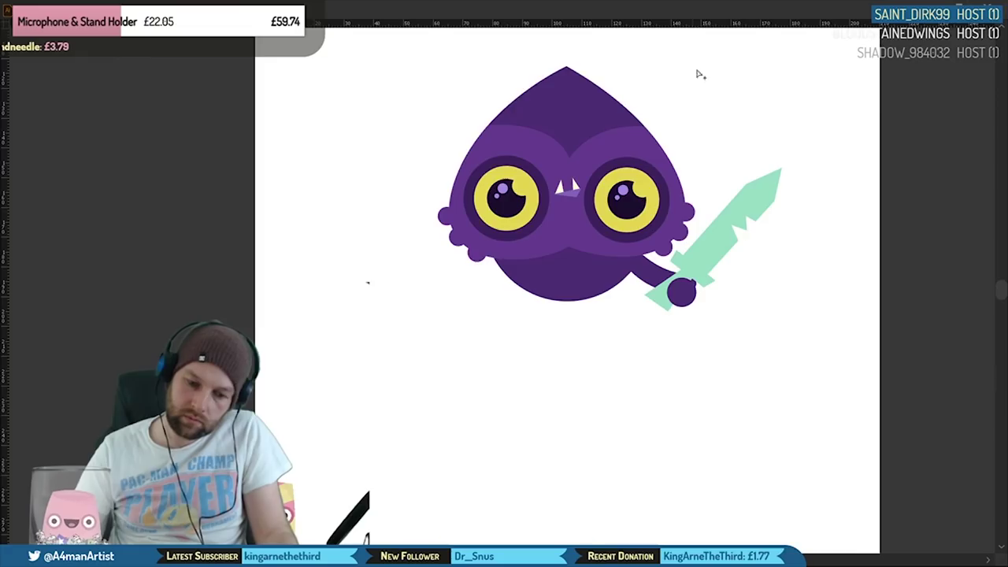
# Step: Draw a narrow triangular claw extending from the round hand across the sword handle
pyautogui.scroll(5, 656, 263)
pyautogui.click(796, 449)
pyautogui.moveTo(804, 453); pyautogui.dragTo(503, 222)
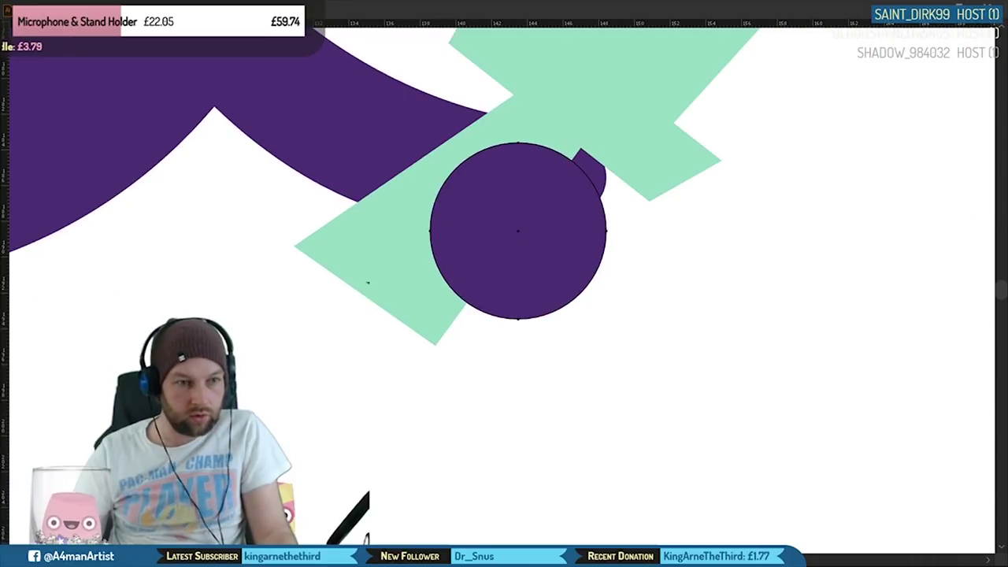
pyautogui.click(442, 262)
pyautogui.click(397, 152)
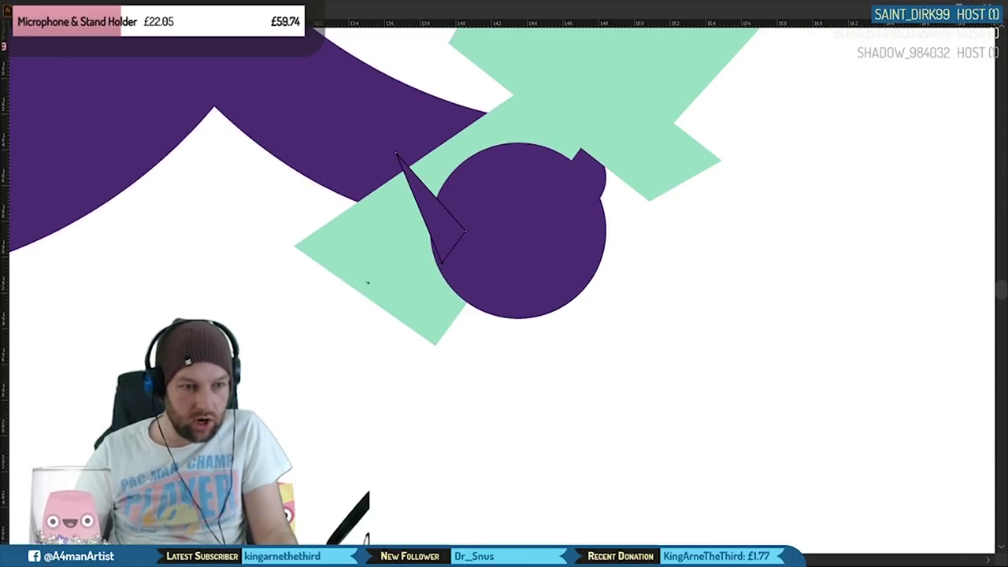
pyautogui.scroll(-6, 368, 282)
# Step: Close the Dynamic Corners settings and round the two blade-side corners of the darker rectangle on the sword's crossguard
pyautogui.scroll(4, 386, 215)
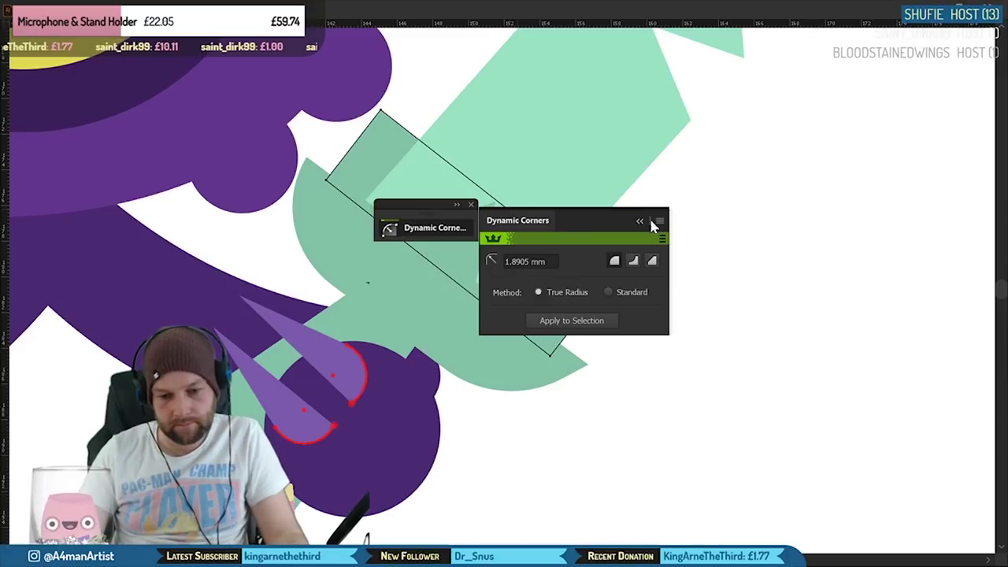
pyautogui.click(657, 220)
pyautogui.click(474, 207)
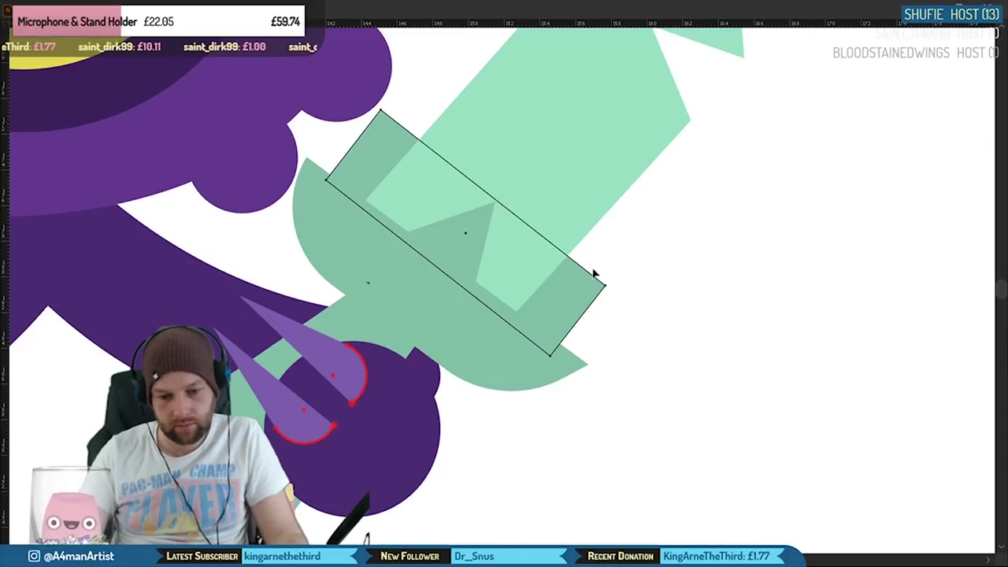
pyautogui.moveTo(595, 274); pyautogui.dragTo(533, 232)
pyautogui.moveTo(382, 117); pyautogui.dragTo(326, 180)
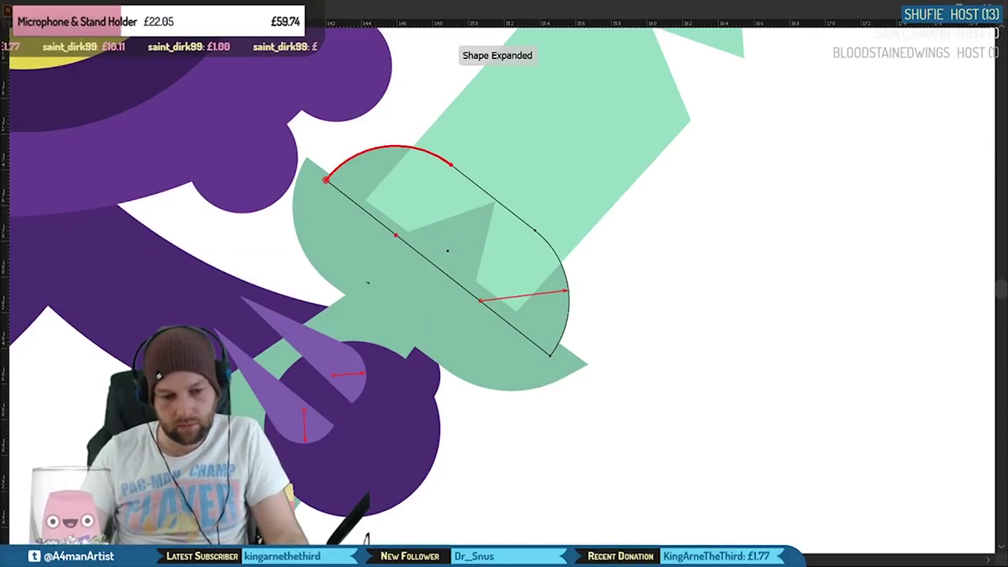
pyautogui.press('a')
pyautogui.scroll(-5, 713, 266)
pyautogui.moveTo(865, 154); pyautogui.dragTo(726, 171)
pyautogui.scroll(3, 544, 266)
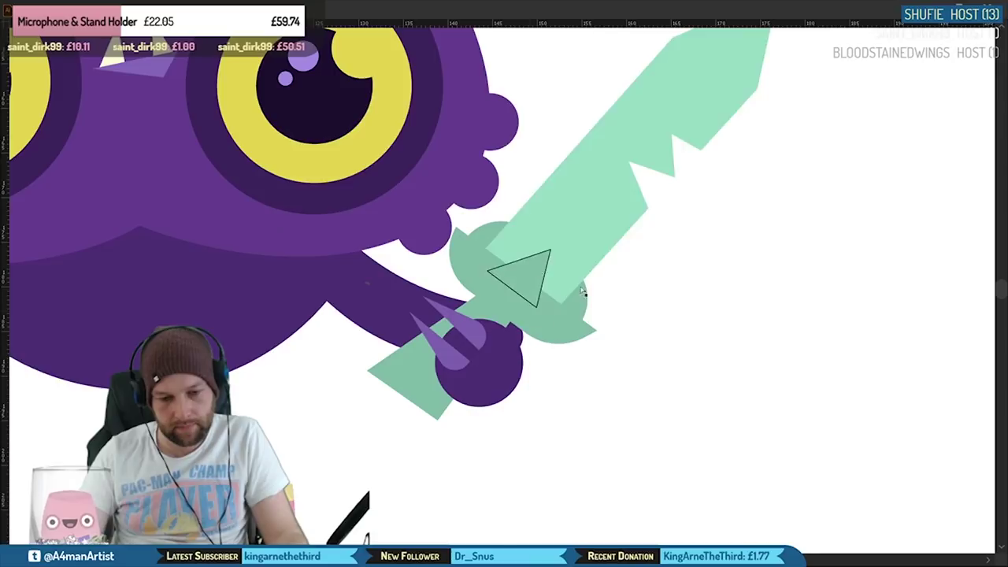
pyautogui.moveTo(862, 177); pyautogui.dragTo(799, 214)
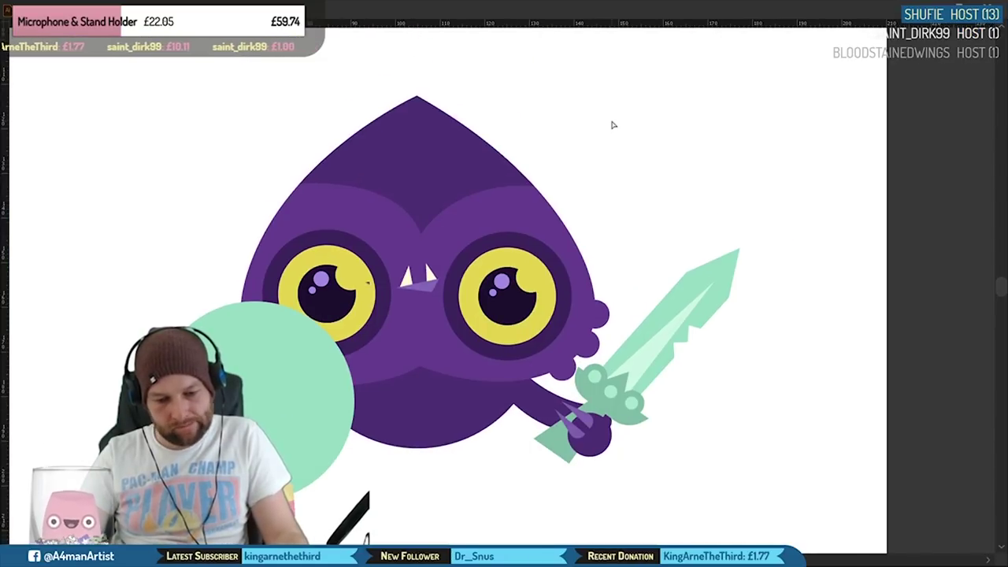
# Step: Remove the two jagged notches from the blade's right edge by deleting their inner anchor points
pyautogui.scroll(4, 723, 350)
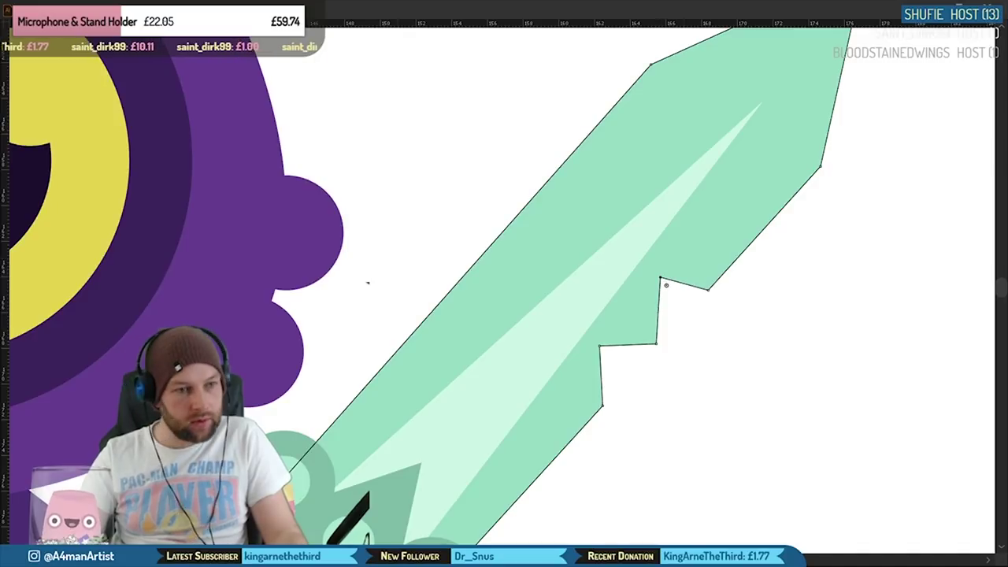
pyautogui.click(661, 280)
pyautogui.click(601, 347)
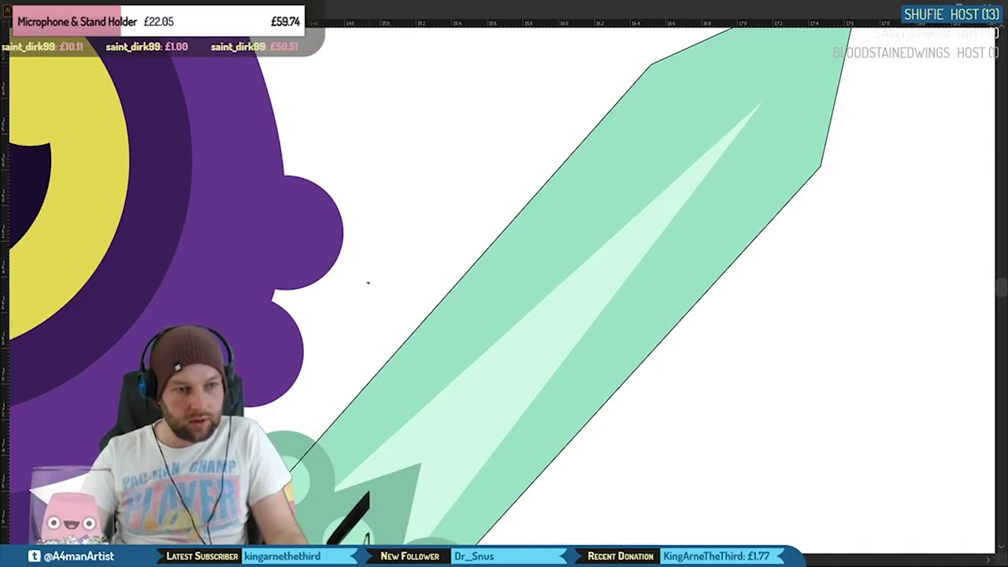
# Step: Draw one large and one smaller circle over the blade's right edge and subtract both to leave rounded nicks
pyautogui.moveTo(662, 241); pyautogui.dragTo(788, 366)
pyautogui.moveTo(626, 310); pyautogui.dragTo(697, 381)
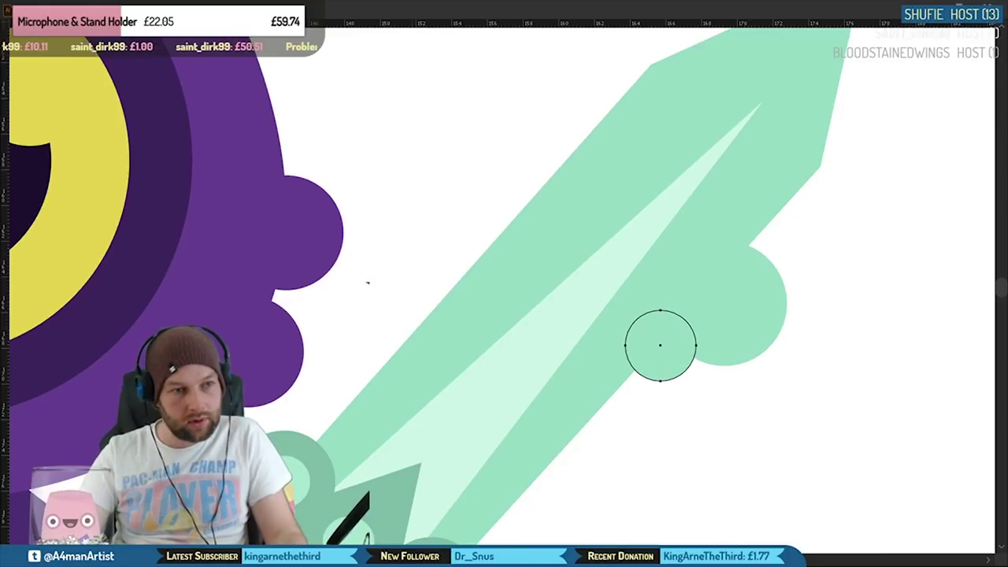
pyautogui.keyDown('shift'); pyautogui.click(765, 217); pyautogui.keyUp('shift')
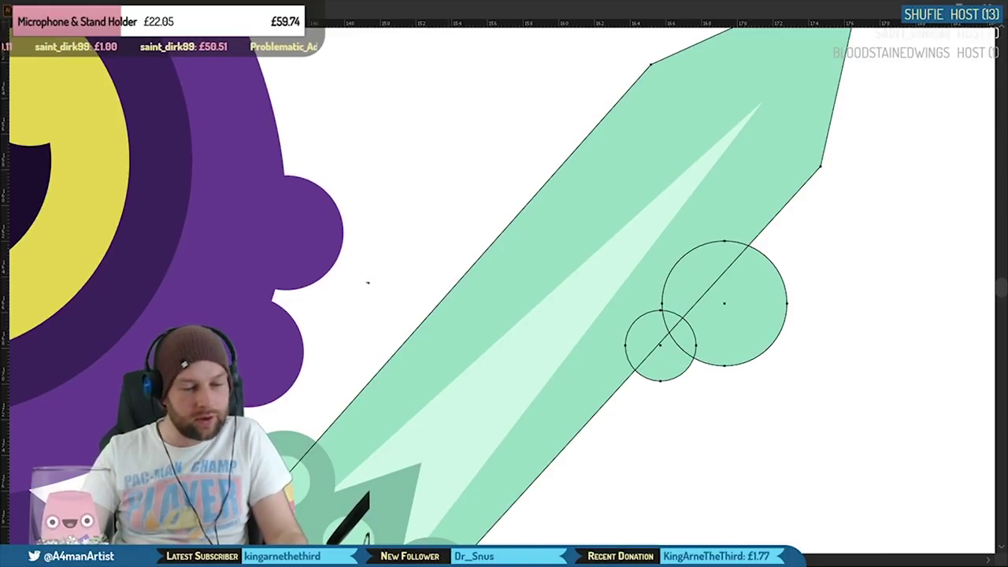
pyautogui.keyDown('alt'); pyautogui.click(648, 334); pyautogui.keyUp('alt')
pyautogui.keyDown('alt'); pyautogui.click(684, 304); pyautogui.keyUp('alt')
pyautogui.keyDown('alt'); pyautogui.click(703, 327); pyautogui.keyUp('alt')
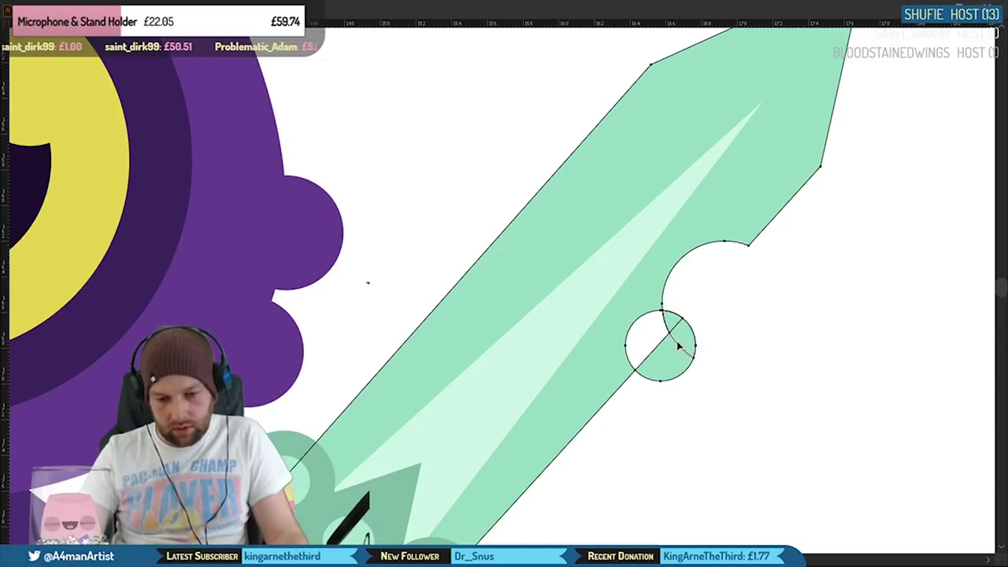
pyautogui.keyDown('alt'); pyautogui.click(679, 347); pyautogui.keyUp('alt')
pyautogui.click(848, 331)
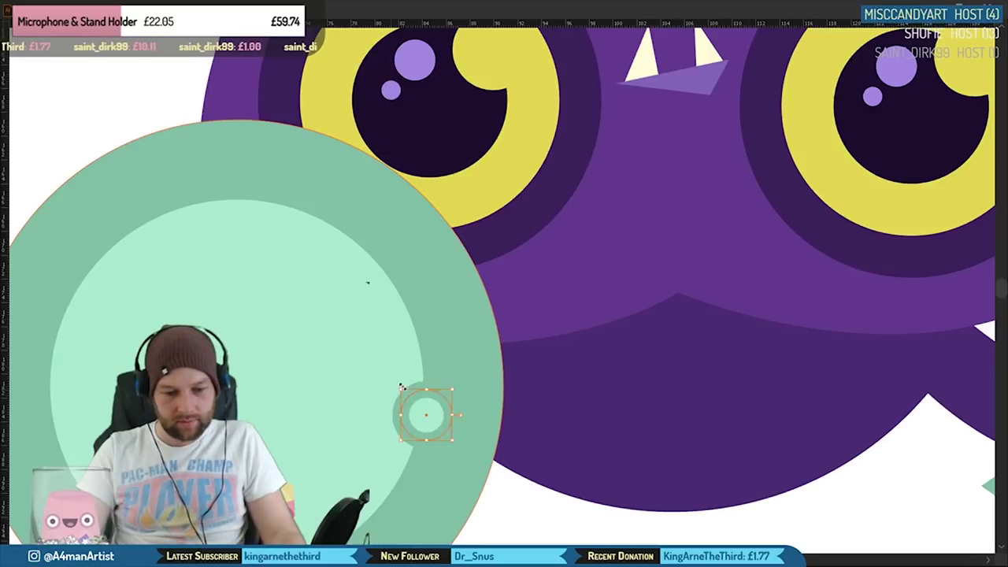
# Step: Enlarge the small ringed circle on the shield, reposition it, and arrange ringed circles around the shield's rim
pyautogui.moveTo(398, 384); pyautogui.dragTo(304, 291)
pyautogui.moveTo(374, 339); pyautogui.dragTo(385, 435)
pyautogui.scroll(-2, 441, 361)
pyautogui.moveTo(442, 361); pyautogui.dragTo(569, 349)
pyautogui.moveTo(550, 390); pyautogui.dragTo(416, 428)
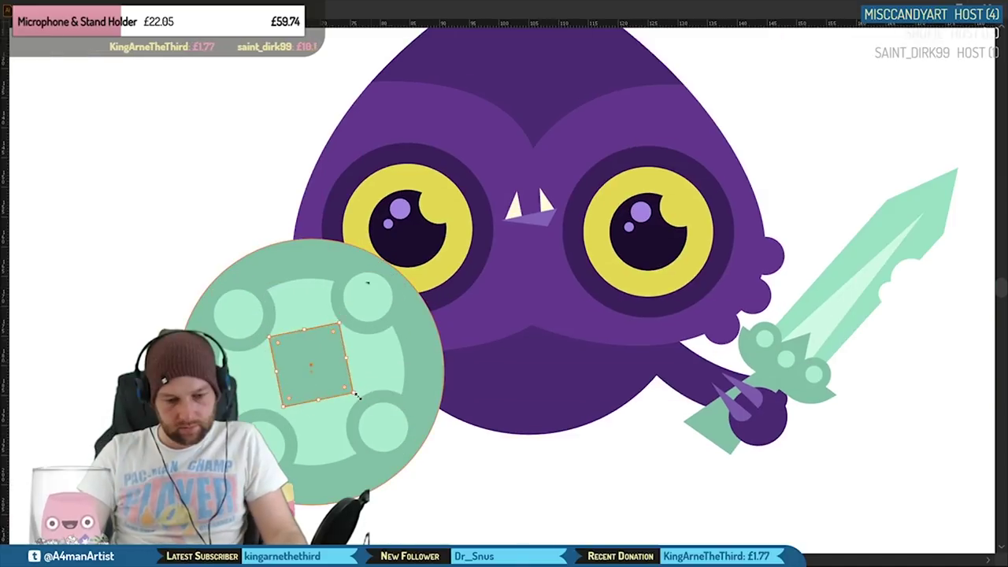
# Step: Rotate the square in the shield's centre to build an eight-pointed star emblem
pyautogui.moveTo(353, 404); pyautogui.dragTo(337, 333)
pyautogui.scroll(3, 327, 368)
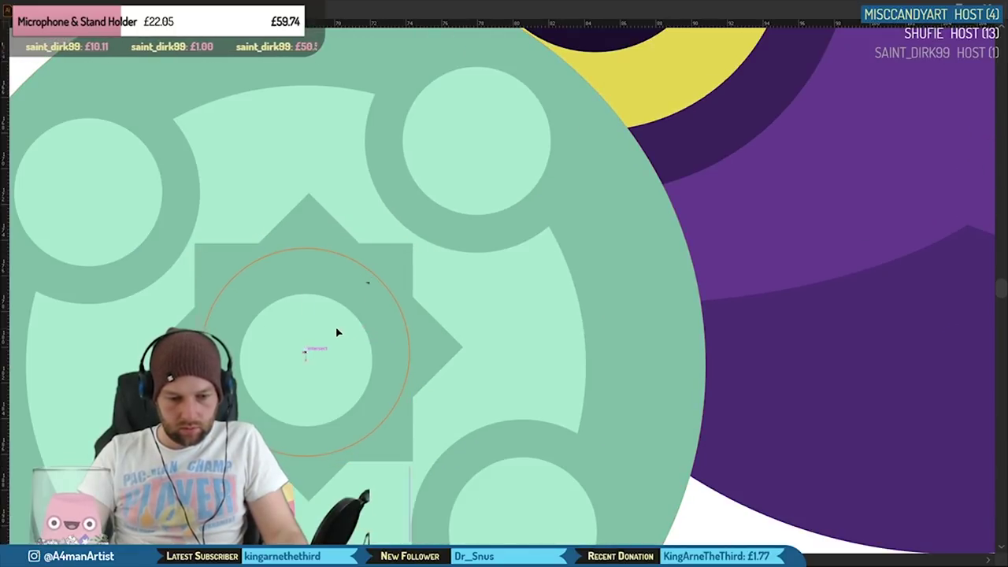
pyautogui.scroll(-5, 338, 334)
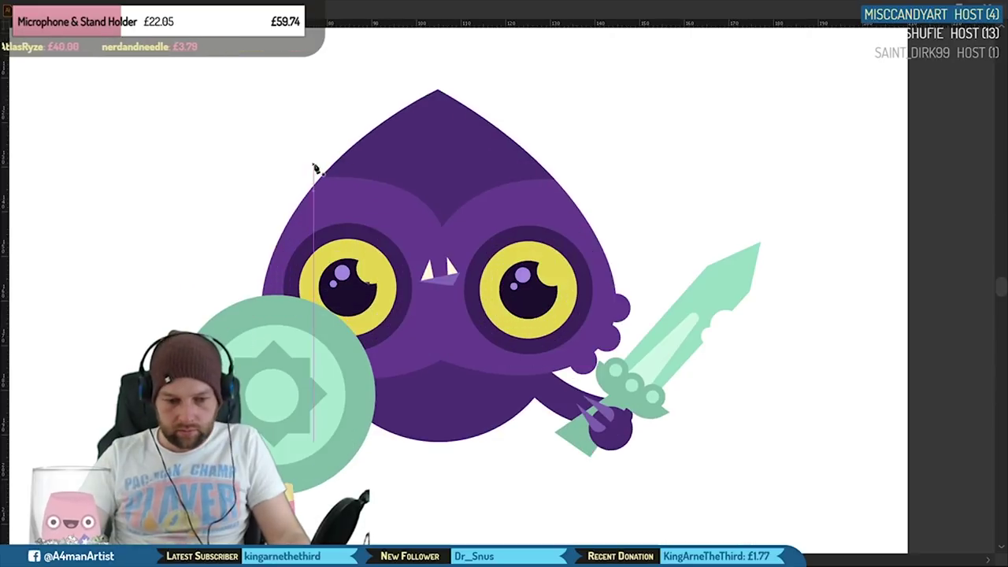
# Step: Draw a mint-green crown over the head with a straight base and three tall pointed spikes
pyautogui.click(314, 164)
pyautogui.click(569, 159)
pyautogui.scroll(-1, 491, 158)
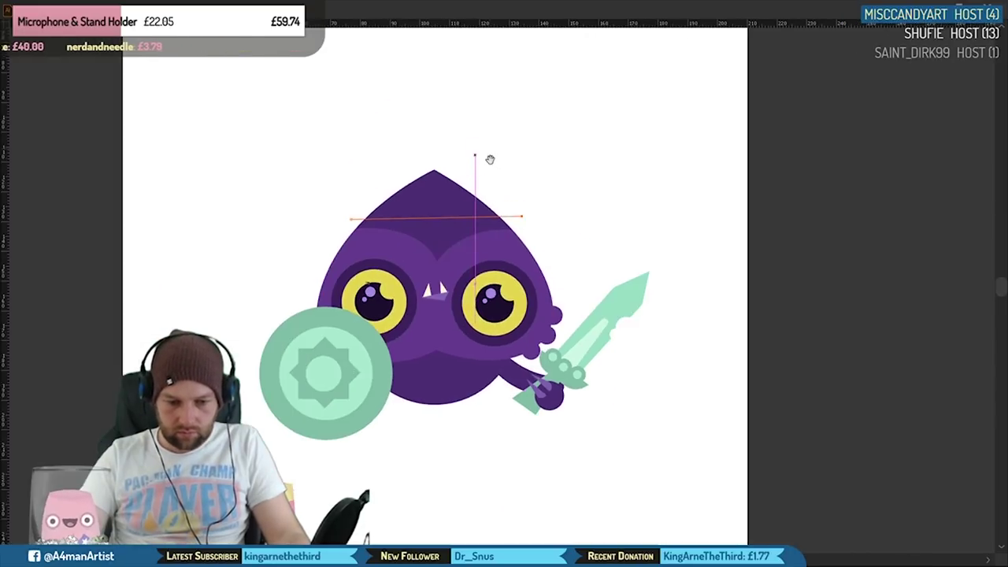
pyautogui.scroll(4, 454, 86)
pyautogui.click(447, 54)
pyautogui.click(450, 227)
pyautogui.click(392, 98)
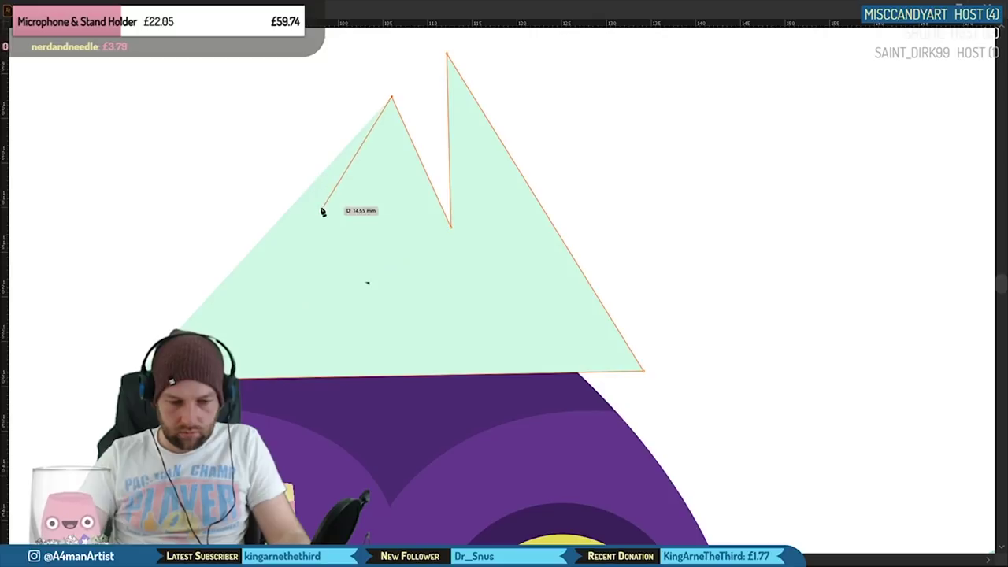
pyautogui.click(306, 216)
pyautogui.click(349, 58)
# Step: Even out the crown by moving both base corners inward and adjusting the two valleys and the middle spike
pyautogui.moveTo(644, 370); pyautogui.dragTo(597, 387)
pyautogui.moveTo(157, 382); pyautogui.dragTo(193, 384)
pyautogui.moveTo(306, 219); pyautogui.dragTo(351, 230)
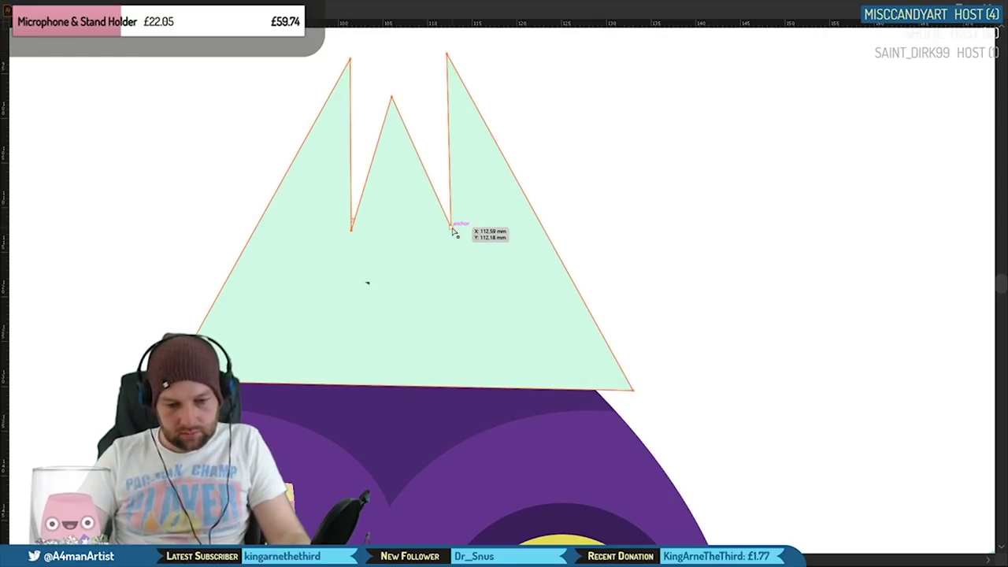
pyautogui.moveTo(451, 227); pyautogui.dragTo(434, 214)
pyautogui.moveTo(392, 99); pyautogui.dragTo(402, 95)
# Step: Extend the outer corner of the dark slanted eyelid farther past the right eye's yellow iris
pyautogui.scroll(-5, 697, 177)
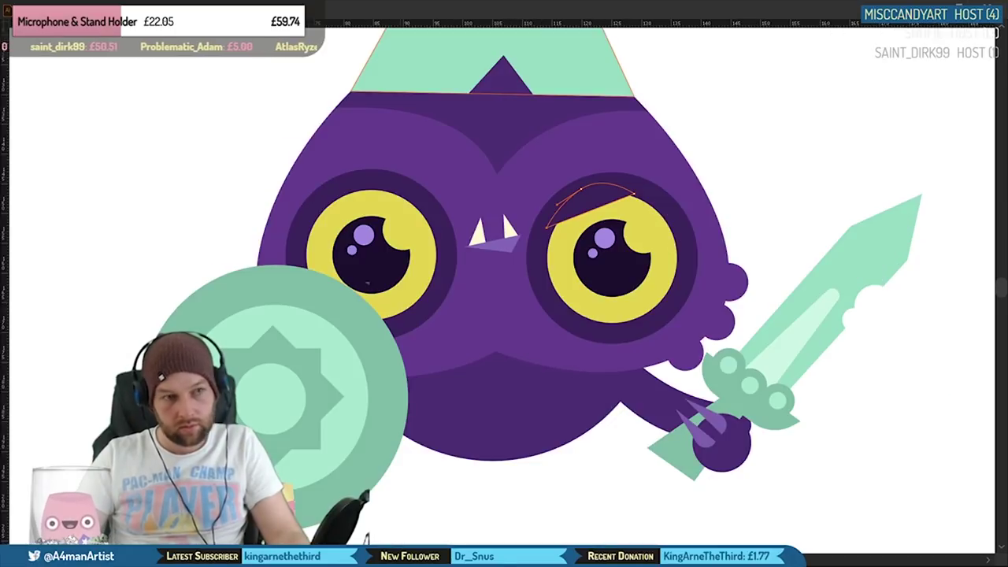
pyautogui.scroll(3, 642, 189)
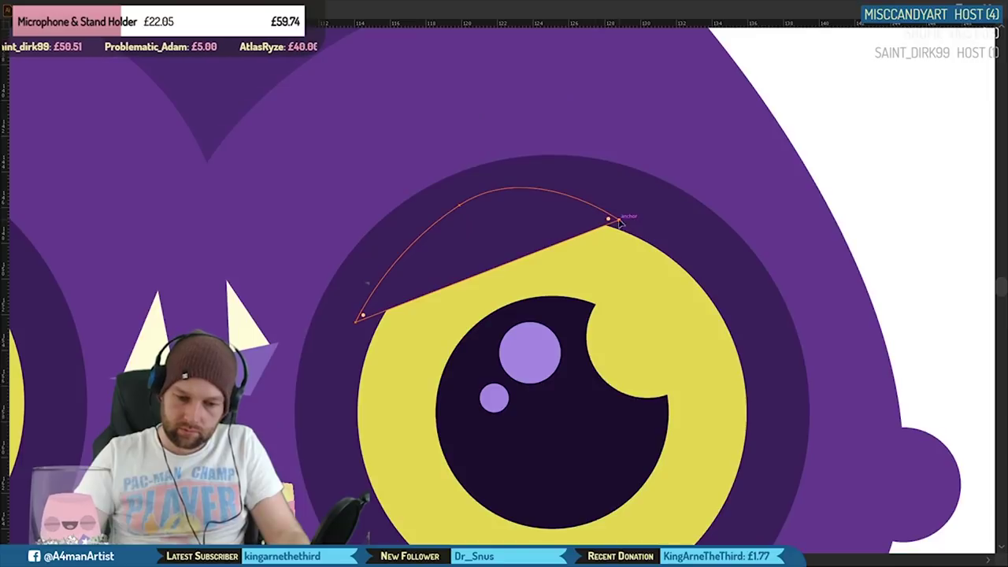
pyautogui.moveTo(619, 223); pyautogui.dragTo(646, 220)
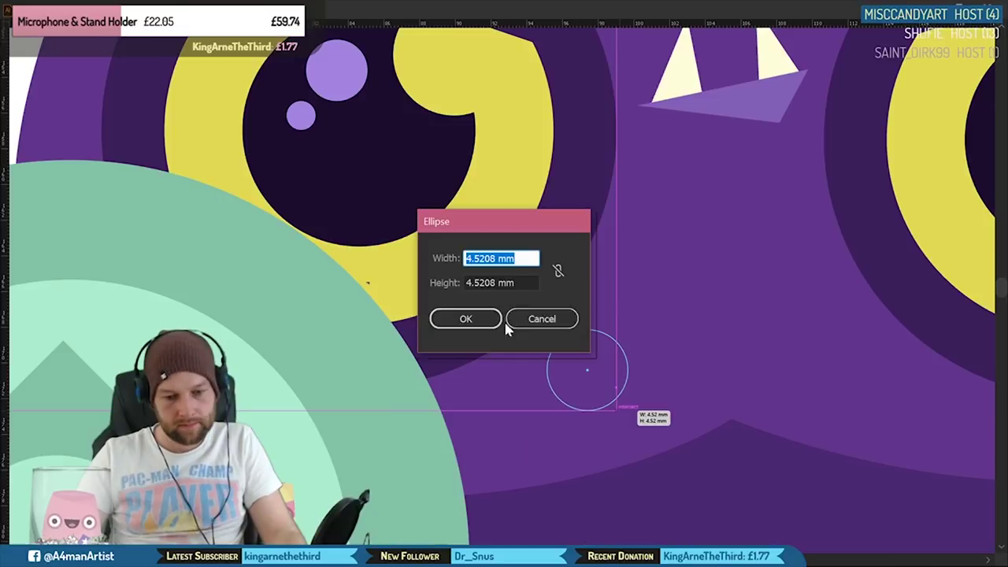
# Step: Create a 4.5208 mm circle filled with lighter purple and move it onto the cheek beside the shield
pyautogui.click(480, 319)
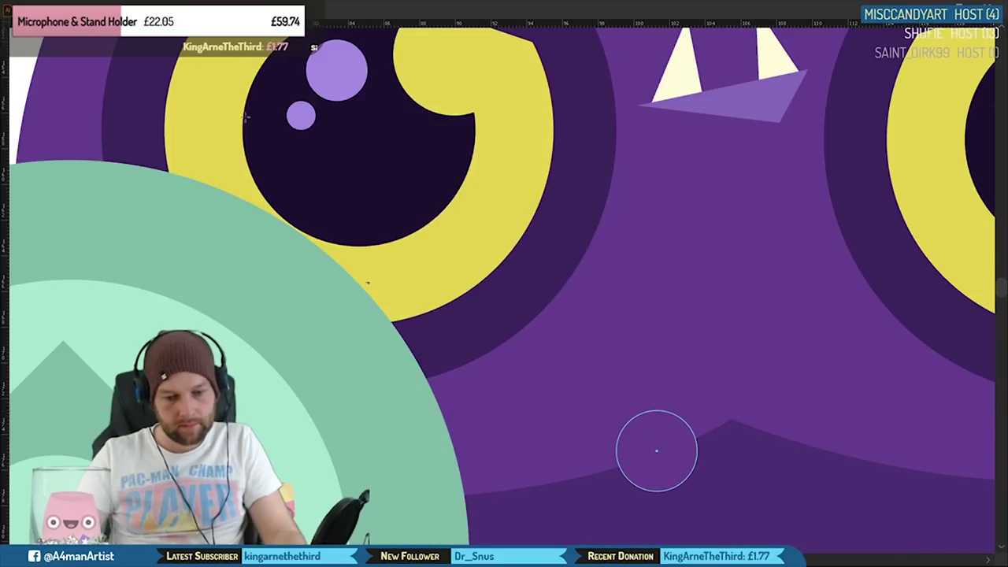
pyautogui.click(341, 290)
pyautogui.click(604, 233)
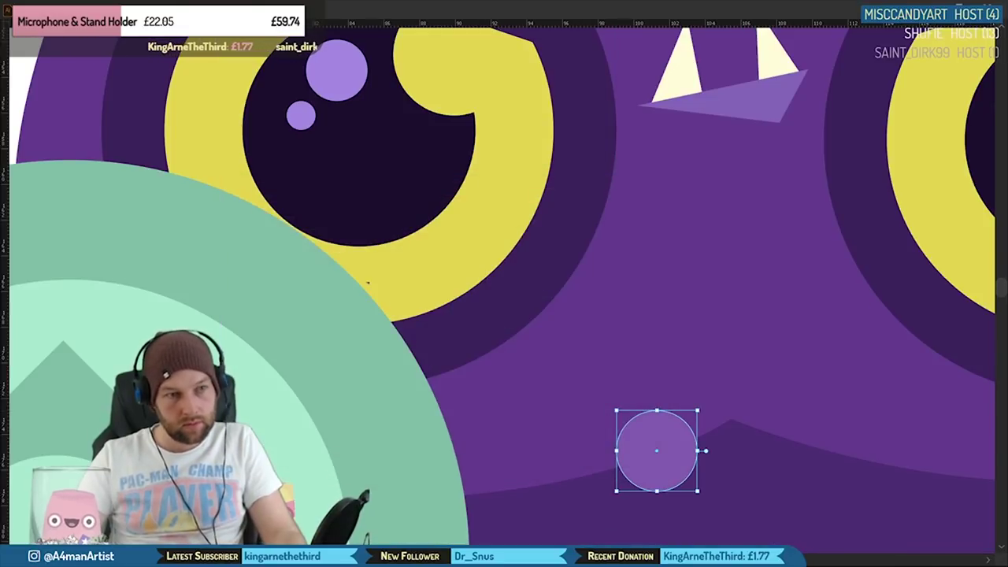
pyautogui.moveTo(659, 437); pyautogui.dragTo(518, 437)
pyautogui.moveTo(511, 449); pyautogui.dragTo(522, 444)
pyautogui.scroll(-4, 679, 310)
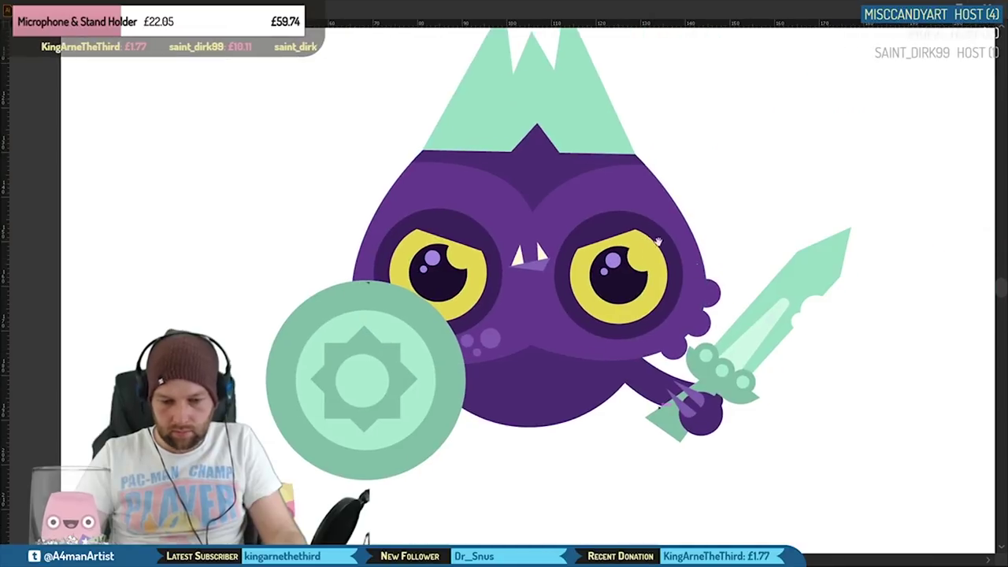
# Step: Copy the three light purple cheek spots toward the right eye and rotate the copies about a quarter turn counterclockwise
pyautogui.scroll(5, 517, 338)
pyautogui.click(340, 386)
pyautogui.moveTo(340, 386); pyautogui.dragTo(718, 377)
pyautogui.moveTo(724, 446); pyautogui.dragTo(700, 280)
pyautogui.moveTo(633, 340); pyautogui.dragTo(589, 250)
pyautogui.click(536, 236)
# Step: Rearrange the three copied spots individually along the lower cheek beneath the right eye
pyautogui.moveTo(640, 317); pyautogui.dragTo(734, 410)
pyautogui.moveTo(596, 357); pyautogui.dragTo(663, 413)
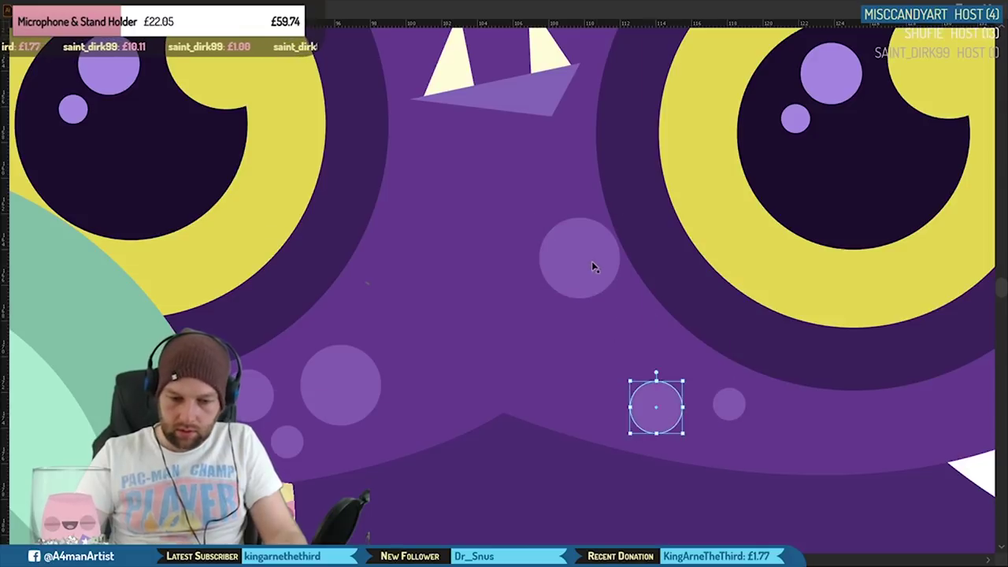
pyautogui.moveTo(594, 260); pyautogui.dragTo(618, 338)
pyautogui.moveTo(656, 407); pyautogui.dragTo(664, 416)
pyautogui.moveTo(603, 337); pyautogui.dragTo(618, 354)
pyautogui.scroll(-5, 620, 313)
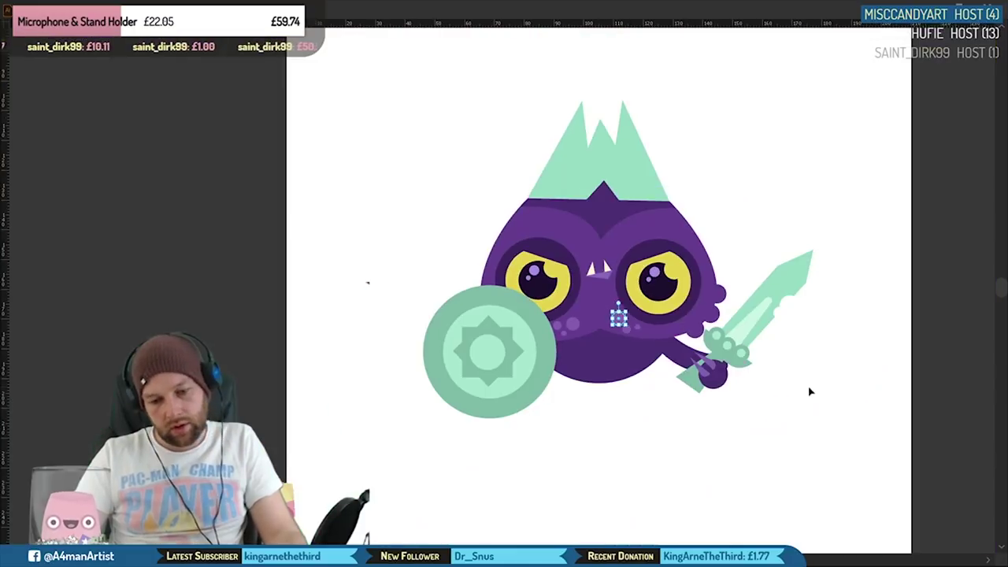
# Step: Copy the three light purple spots beside the shield to the forehead above the left eye
pyautogui.click(810, 392)
pyautogui.scroll(3, 717, 271)
pyautogui.moveTo(707, 284); pyautogui.dragTo(871, 275)
pyautogui.click(446, 453)
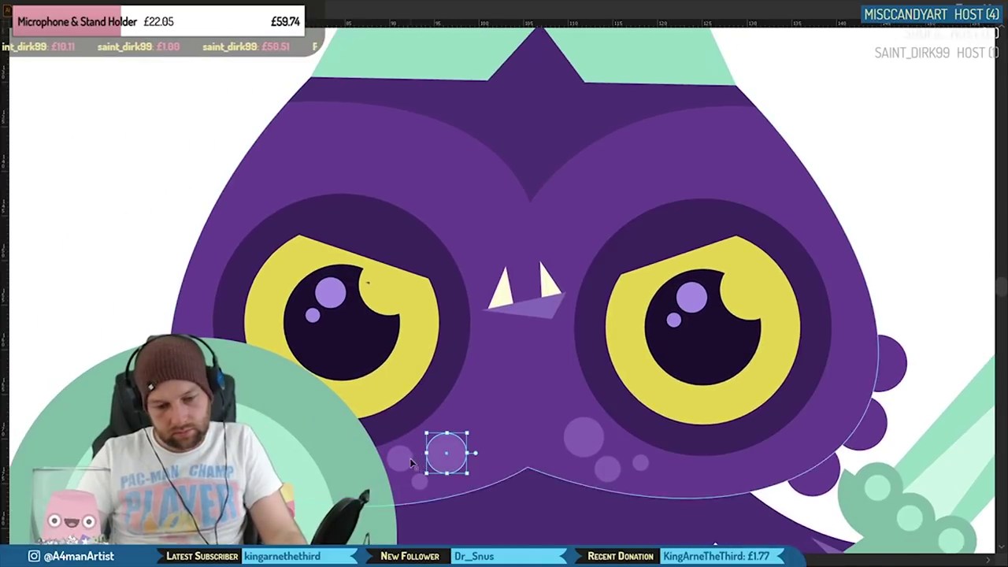
pyautogui.keyDown('shift'); pyautogui.click(408, 460); pyautogui.keyUp('shift')
pyautogui.keyDown('shift'); pyautogui.click(420, 480); pyautogui.keyUp('shift')
pyautogui.moveTo(451, 459); pyautogui.dragTo(369, 146)
# Step: Spread the three copied forehead spots slightly farther apart above the left eye
pyautogui.hotkey('ctrl', 'shift', 'a')
pyautogui.doubleClick(346, 140)
pyautogui.press('Escape')
pyautogui.moveTo(310, 170); pyautogui.dragTo(322, 170)
pyautogui.click(124, 150)
pyautogui.scroll(-3, 124, 151)
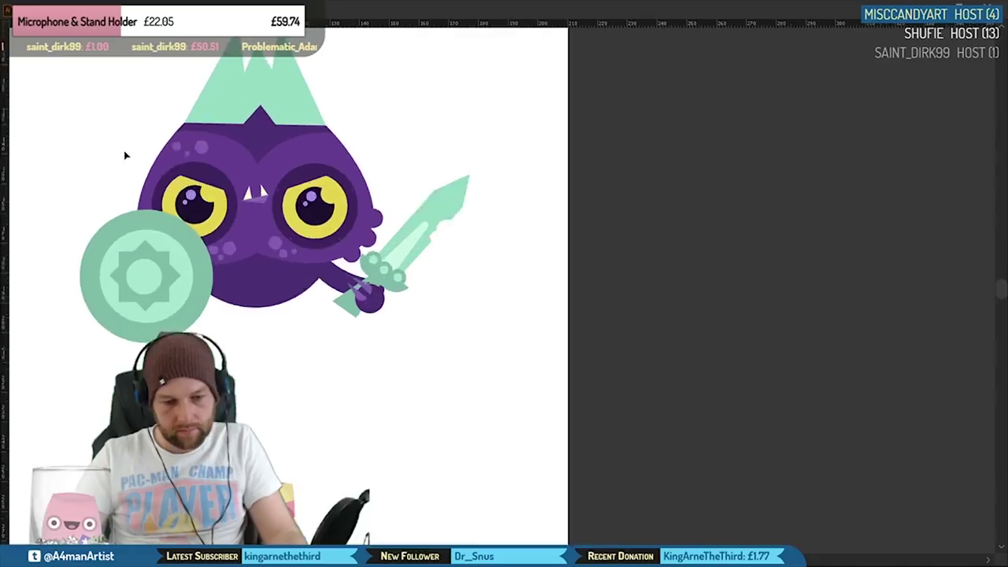
# Step: Copy the three light purple forehead spots to above the right eye and rotate the copies about a half turn
pyautogui.scroll(-1, 124, 155)
pyautogui.moveTo(460, 90); pyautogui.dragTo(689, 181)
pyautogui.scroll(4, 402, 274)
pyautogui.moveTo(446, 279); pyautogui.dragTo(259, 324)
pyautogui.click(257, 189)
pyautogui.keyDown('shift'); pyautogui.click(224, 209); pyautogui.keyUp('shift')
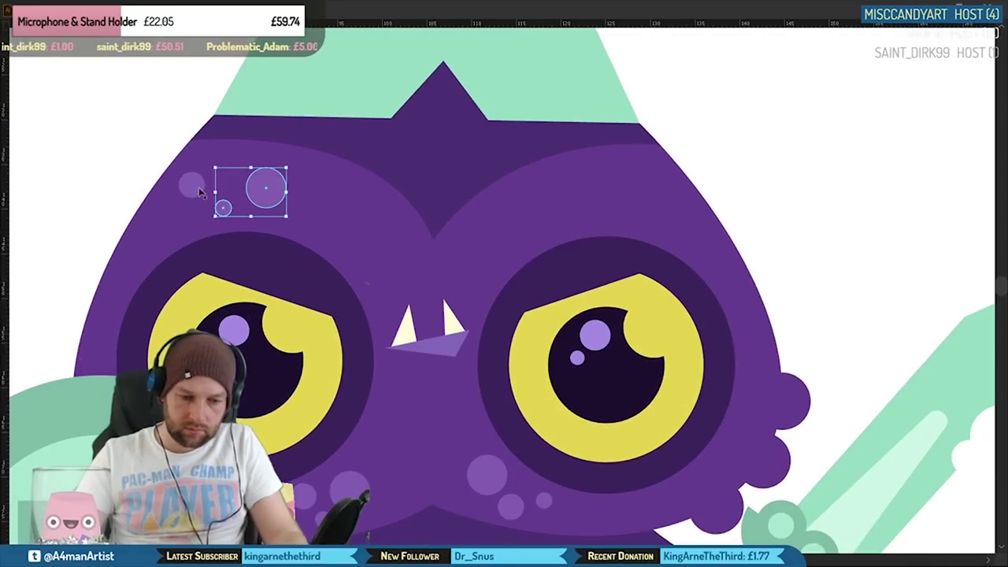
pyautogui.keyDown('shift'); pyautogui.click(198, 190); pyautogui.keyUp('shift')
pyautogui.moveTo(270, 190); pyautogui.dragTo(547, 252)
pyautogui.hotkey('ctrl', 'z')
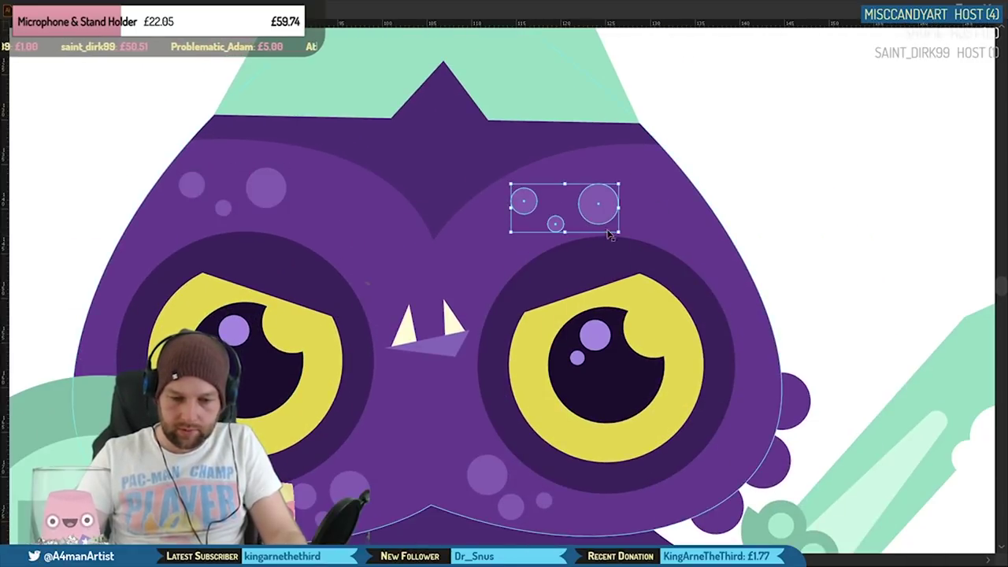
pyautogui.moveTo(624, 237); pyautogui.dragTo(536, 268)
# Step: Place a small triangular spike at the crown's right end and align its lowest point with the crown's lower corner
pyautogui.moveTo(428, 241); pyautogui.dragTo(867, 242)
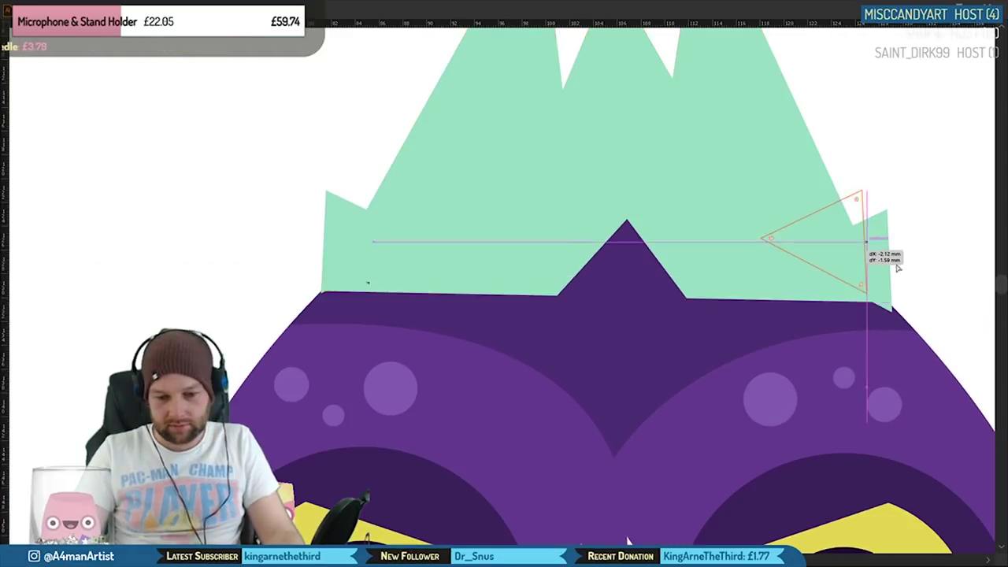
pyautogui.scroll(4, 902, 277)
pyautogui.moveTo(743, 239); pyautogui.dragTo(812, 266)
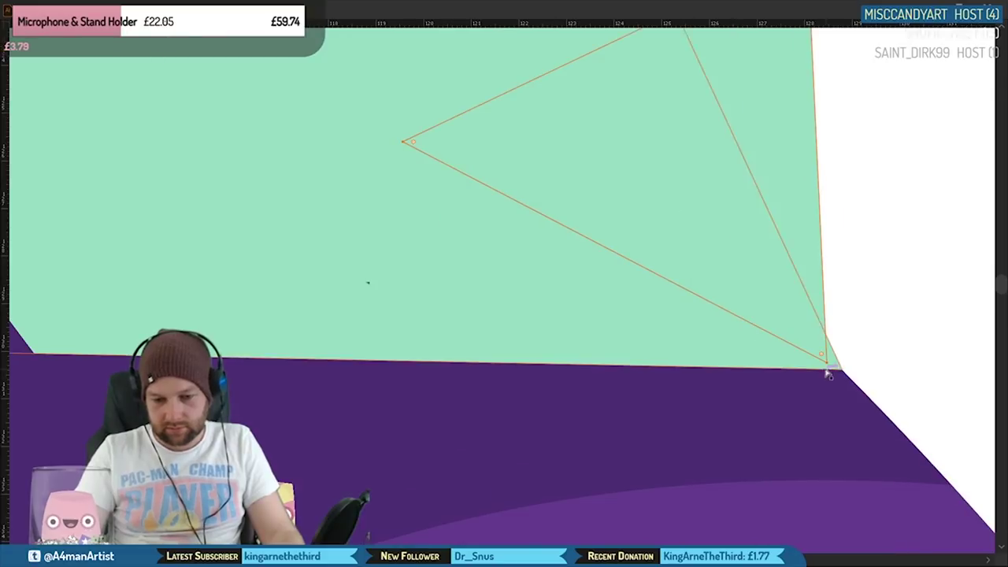
pyautogui.moveTo(827, 365); pyautogui.dragTo(842, 368)
pyautogui.moveTo(840, 102); pyautogui.dragTo(681, 263)
pyautogui.moveTo(649, 109); pyautogui.dragTo(748, 144)
pyautogui.click(848, 232)
pyautogui.scroll(-5, 849, 232)
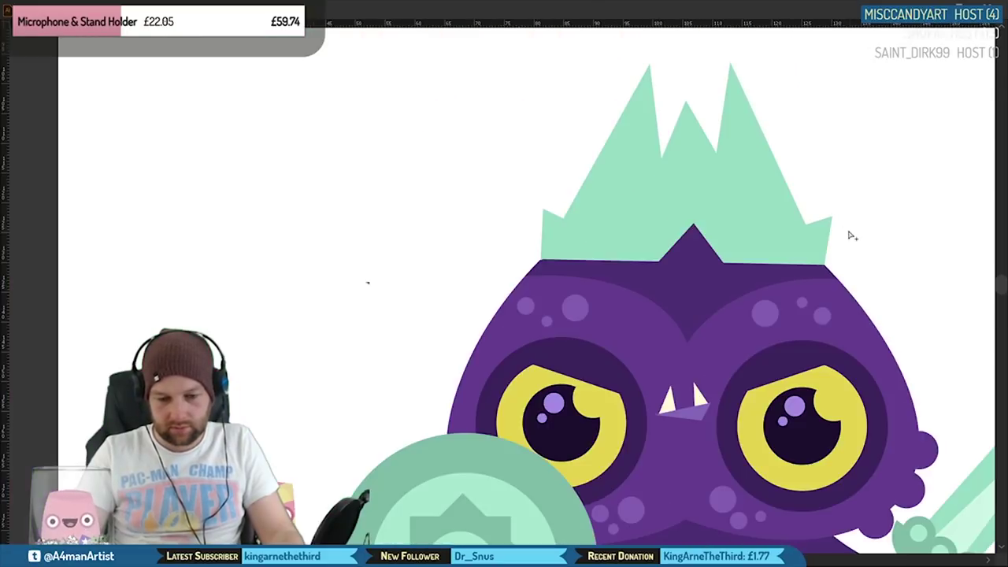
# Step: Remove the outline from the small dark purple triangle below the right eye
pyautogui.moveTo(899, 121); pyautogui.dragTo(607, 110)
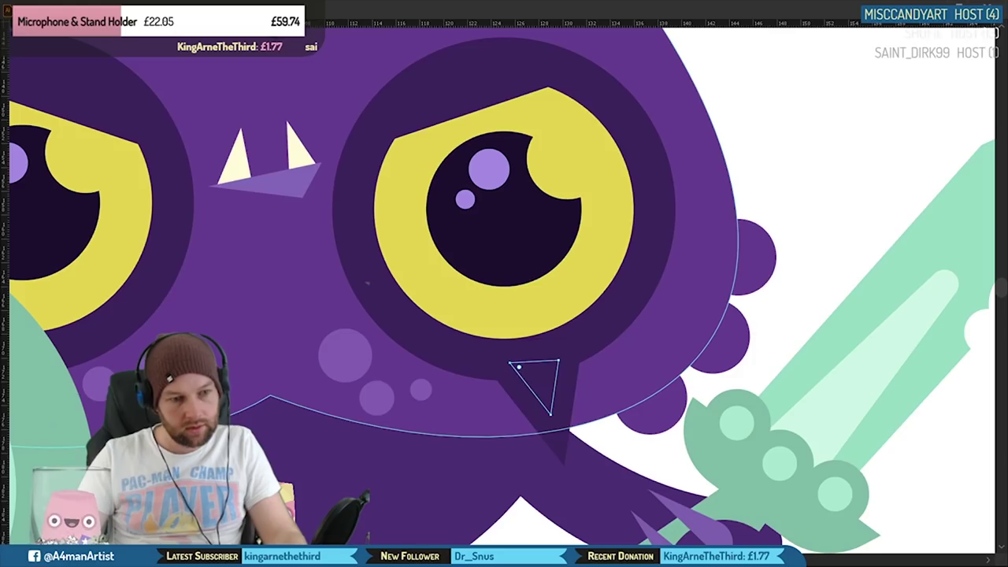
pyautogui.hotkey('shift', 'x')
pyautogui.press('/')
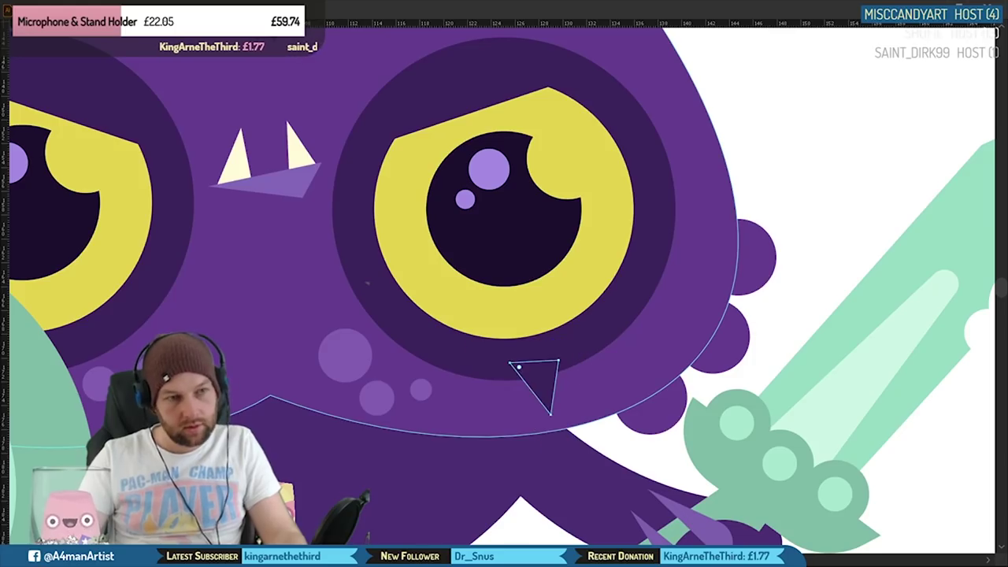
pyautogui.scroll(-4, 867, 90)
pyautogui.scroll(5, 630, 134)
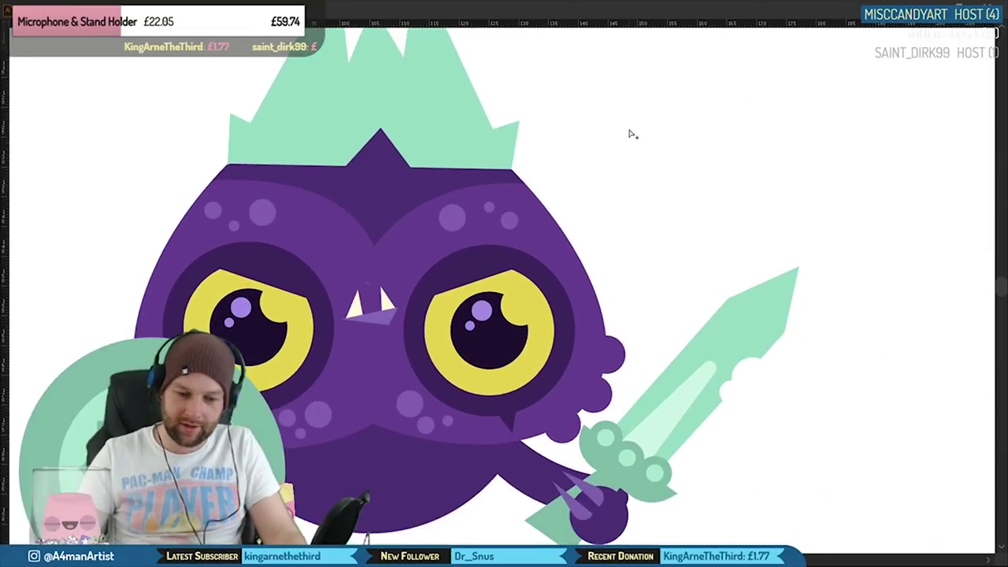
# Step: Review the whole character and compare it with the original blank heart-like outline
pyautogui.scroll(-2, 709, 138)
pyautogui.scroll(-3, 412, 261)
pyautogui.scroll(4, 542, 272)
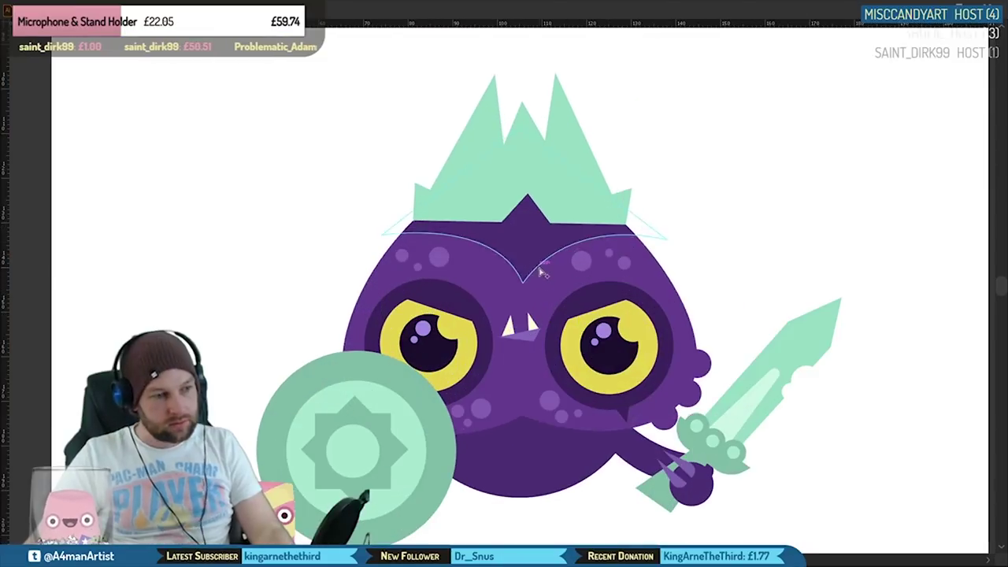
pyautogui.hotkey('ctrl', 'y')
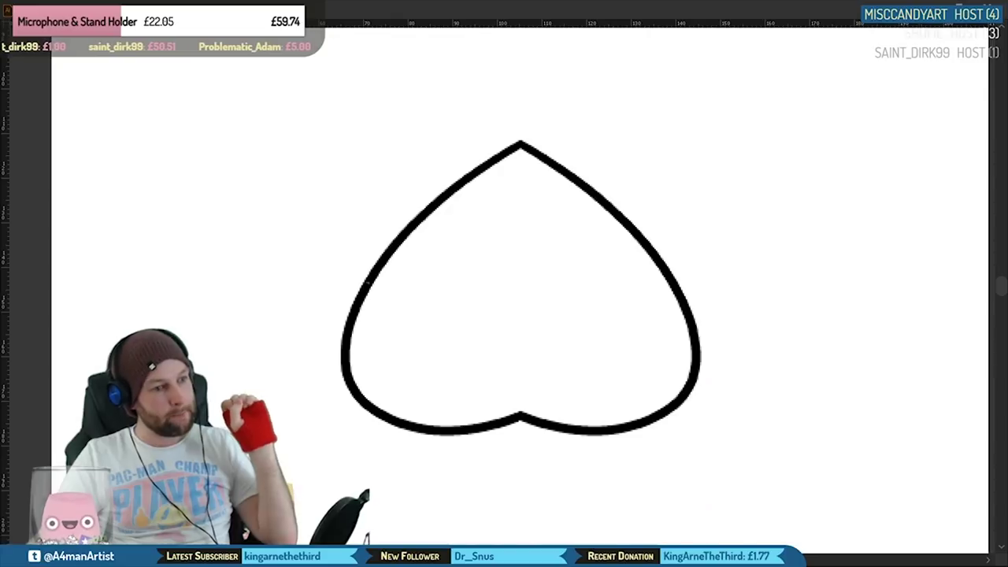
pyautogui.hotkey('ctrl', 'y')
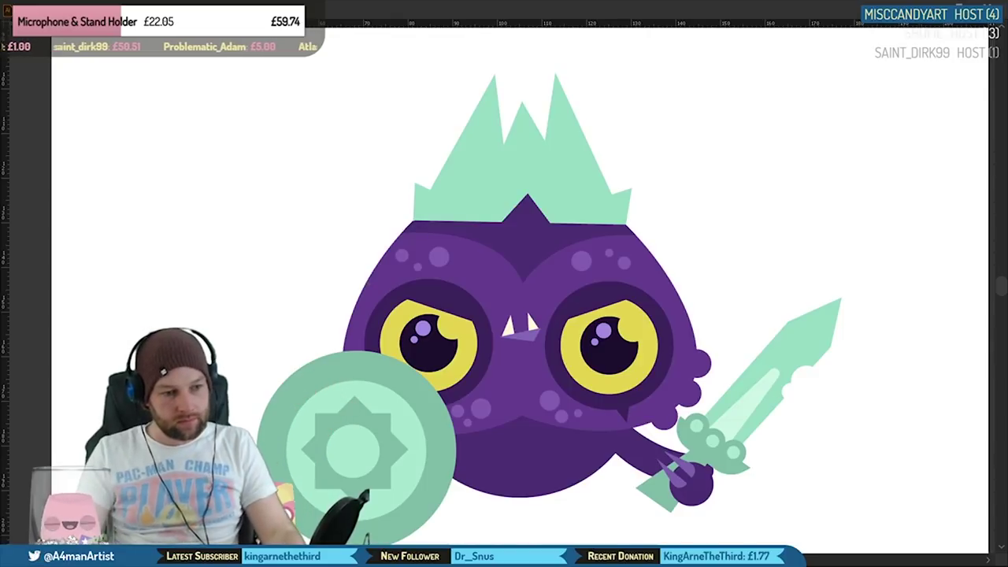
pyautogui.scroll(-1, 668, 213)
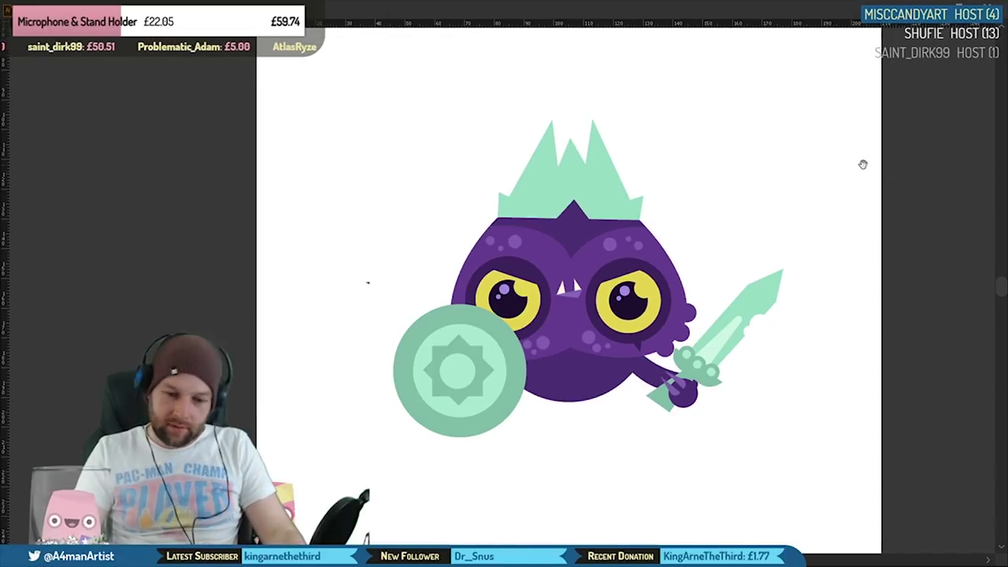
pyautogui.moveTo(863, 164); pyautogui.dragTo(799, 196)
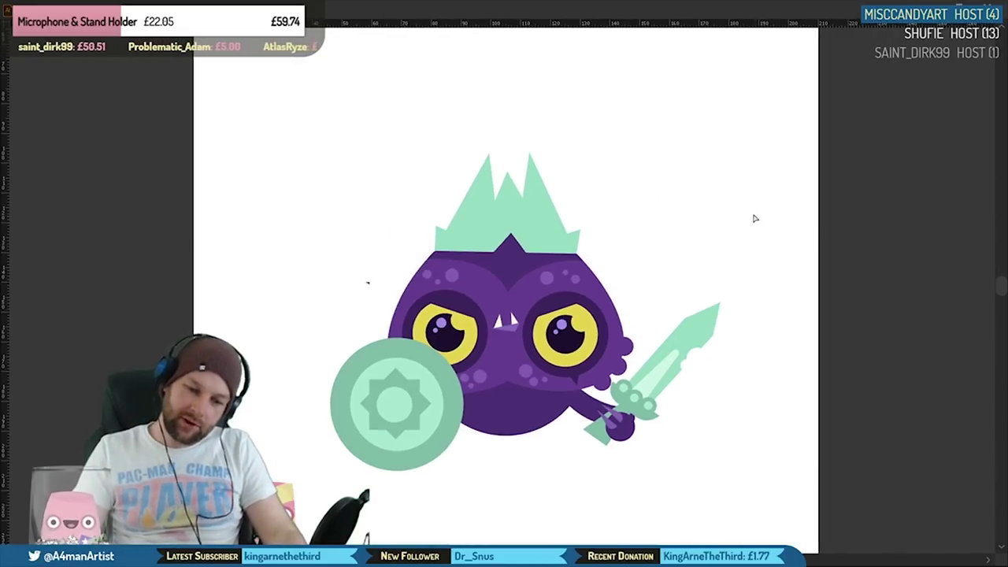
# Step: Draw a closed curved scarf band across the body below the cheeks and fill it with the crown's pink
pyautogui.click(181, 270)
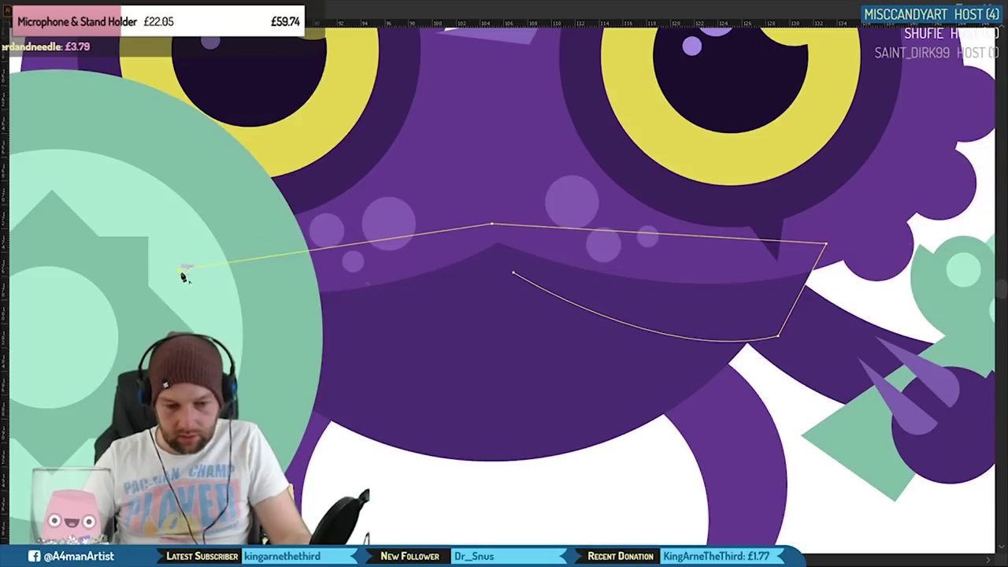
pyautogui.moveTo(513, 273); pyautogui.dragTo(359, 383)
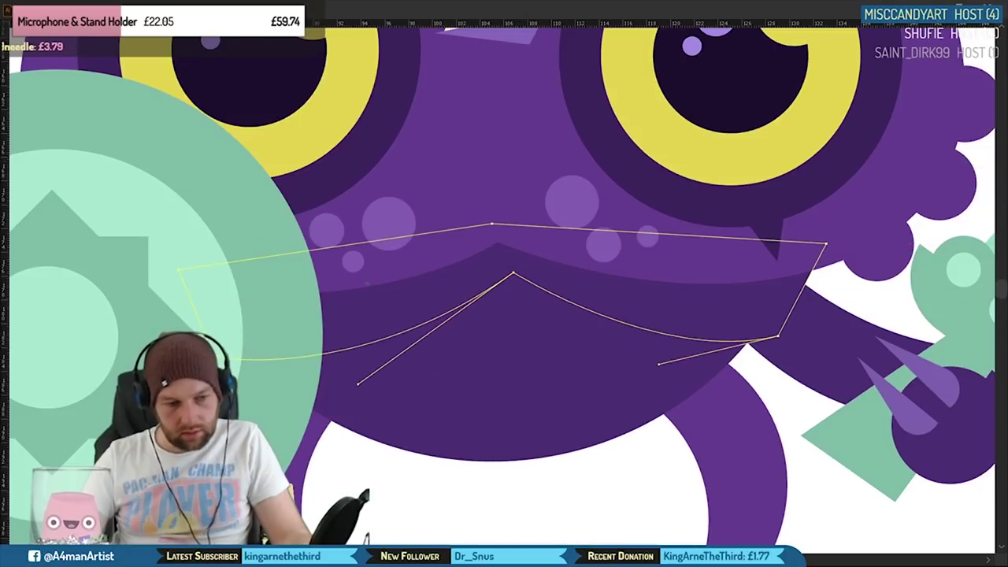
pyautogui.scroll(-2, 367, 283)
pyautogui.moveTo(473, 150); pyautogui.dragTo(448, 324)
pyautogui.press('i')
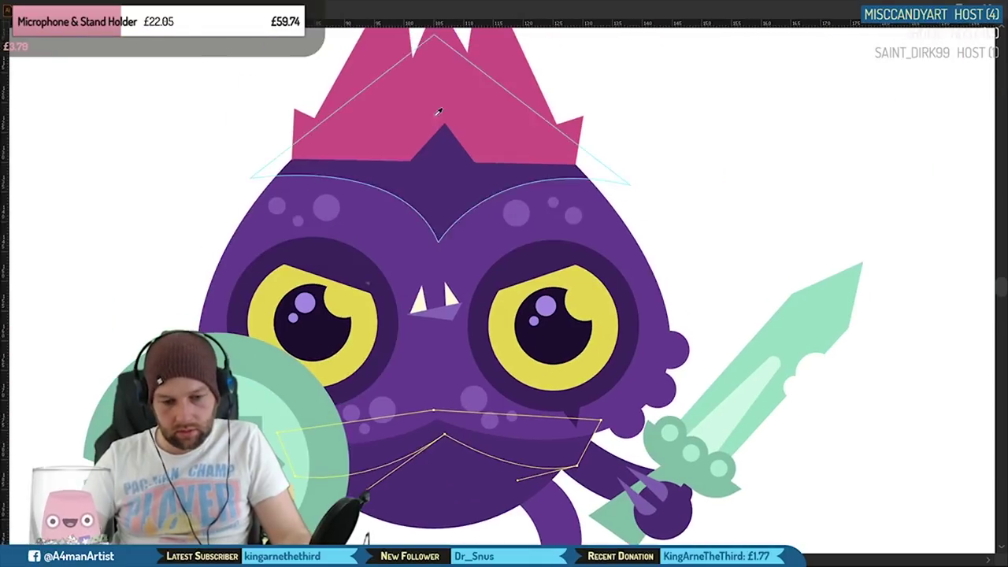
pyautogui.click(439, 112)
pyautogui.moveTo(505, 311); pyautogui.dragTo(514, 254)
pyautogui.keyDown('ctrl'); pyautogui.click(669, 191); pyautogui.keyUp('ctrl')
# Step: Draw a pink cape behind the legs with a scalloped lower edge extending past the sword hand
pyautogui.moveTo(420, 442); pyautogui.dragTo(456, 477)
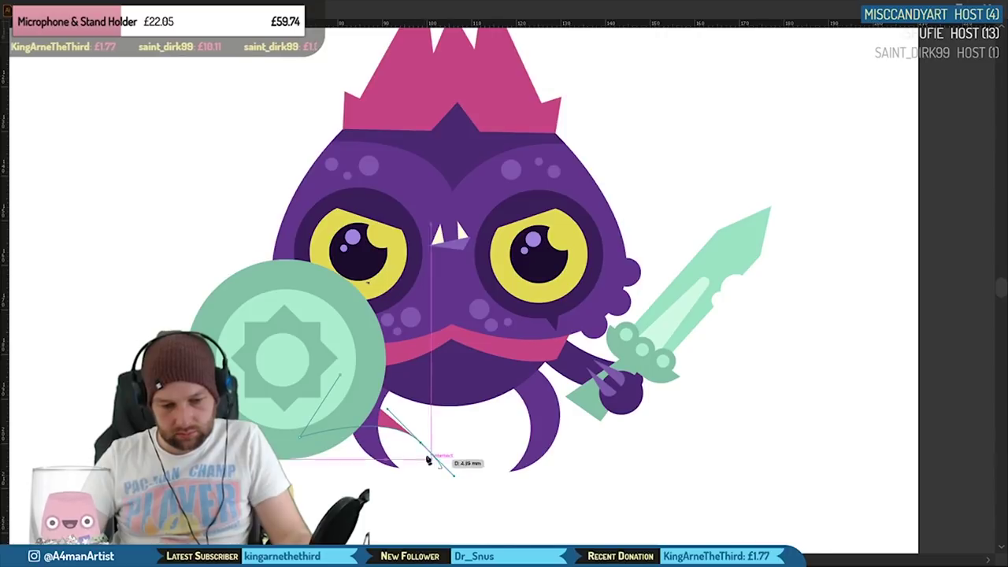
pyautogui.click(421, 442)
pyautogui.moveTo(508, 435); pyautogui.dragTo(542, 455)
pyautogui.click(642, 442)
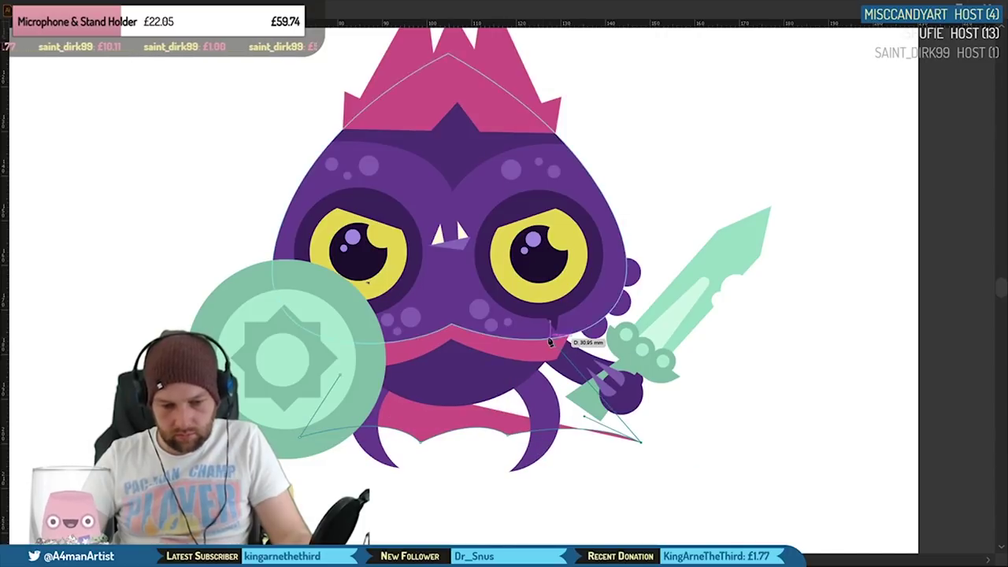
pyautogui.click(526, 323)
pyautogui.click(342, 379)
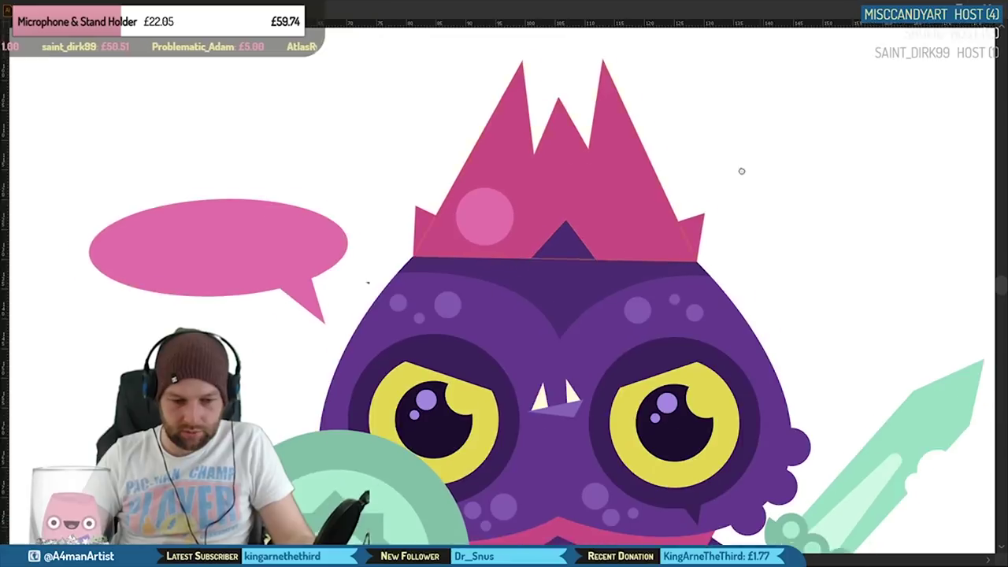
# Step: Recolour the speech bubble orange and enter the text "i am, wort" inside it
pyautogui.click(315, 244)
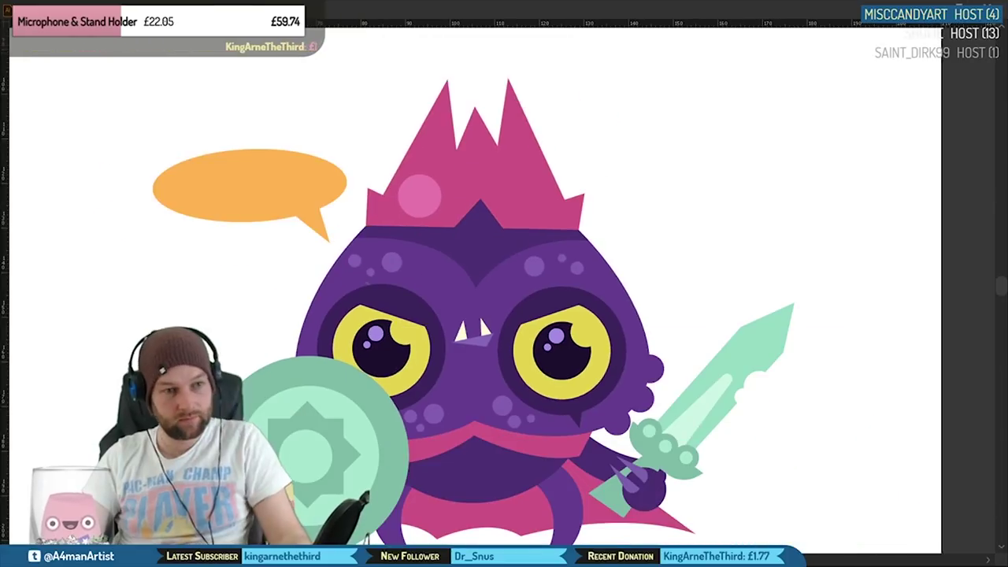
pyautogui.click(191, 181)
pyautogui.write('i am wor')
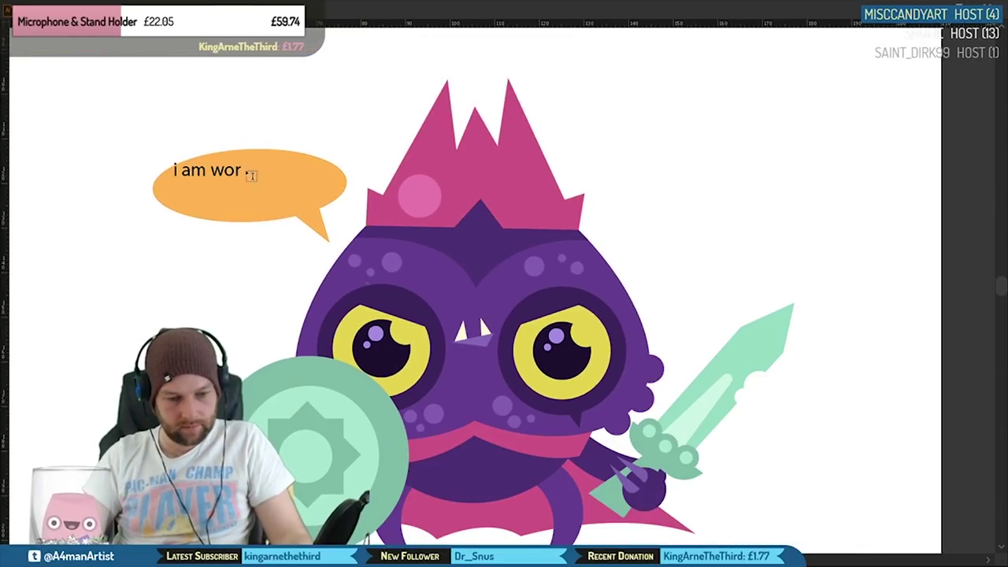
pyautogui.press('BackSpace')
pyautogui.press('BackSpace')
pyautogui.press('BackSpace')
pyautogui.press('BackSpace')
pyautogui.write(', wort')
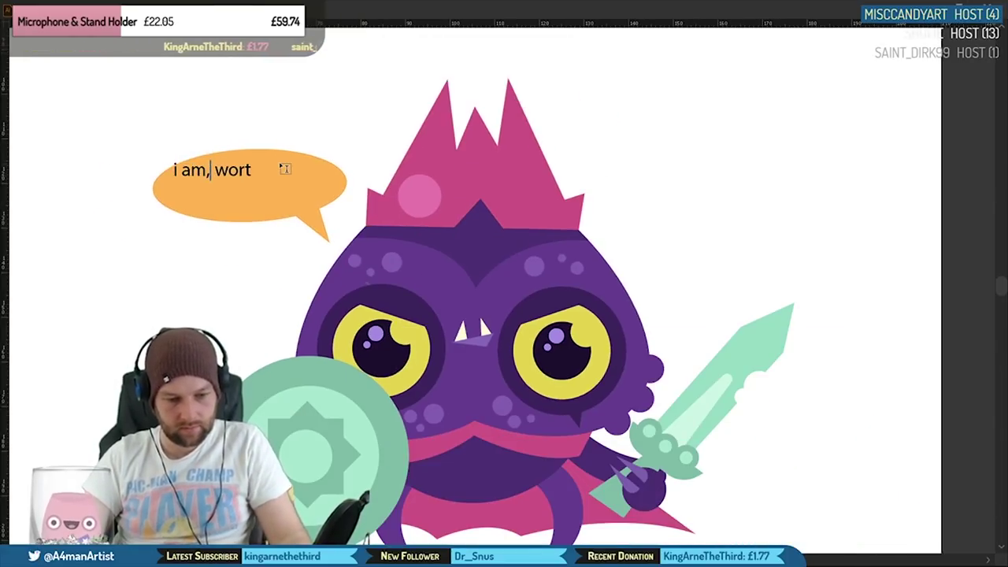
# Step: Correct the speech bubble text to "I am wort!" by removing the comma, adding the exclamation mark and capitalising the first letter
pyautogui.press('Right')
pyautogui.press('Right')
pyautogui.press('Right')
pyautogui.press('Right')
pyautogui.press('End')
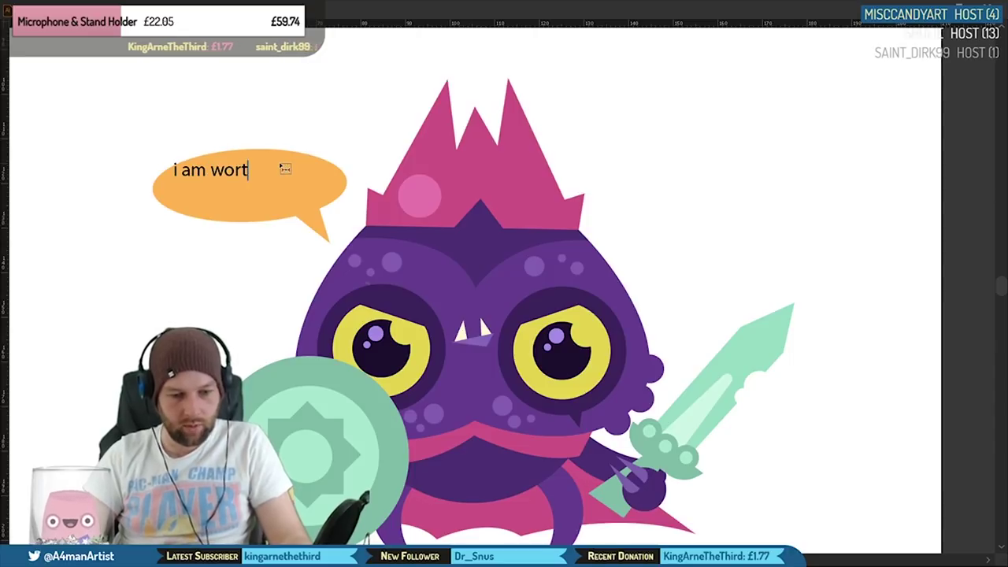
pyautogui.write('!')
pyautogui.doubleClick(172, 171)
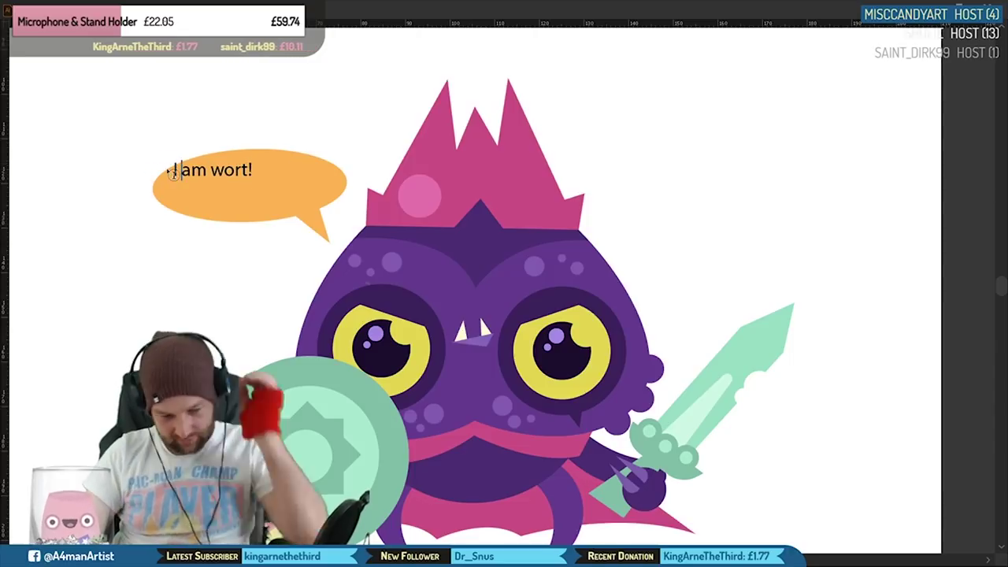